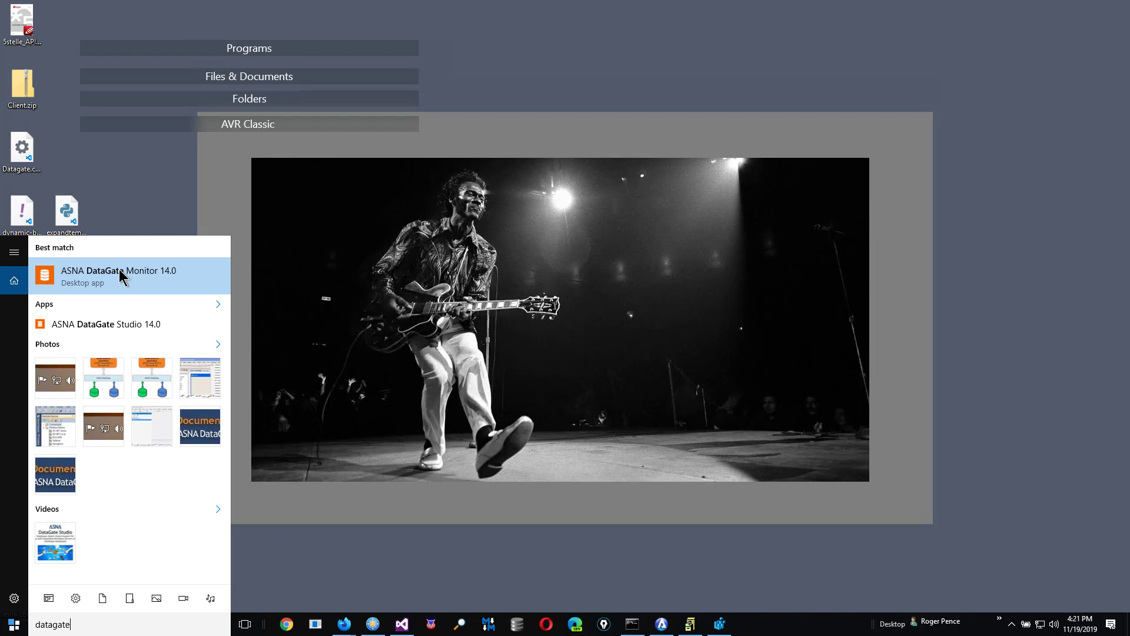
Step: Run ASNA DataGate Monitor 14.0 as administrator, enlarge its window slightly and expand All Sources
right_click(121, 275)
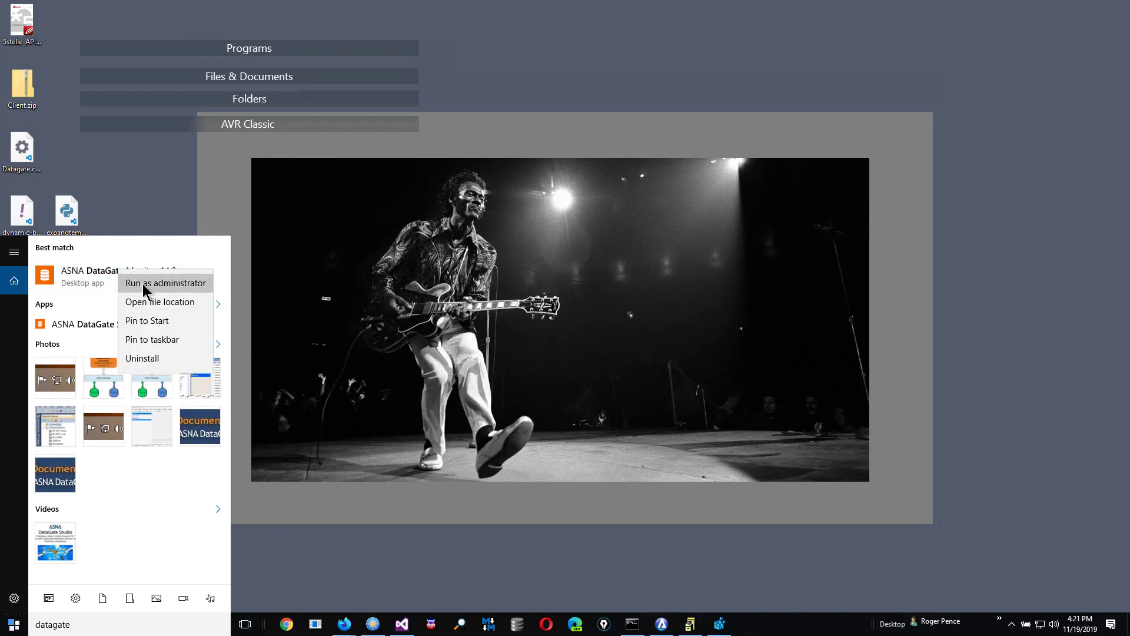
click(141, 287)
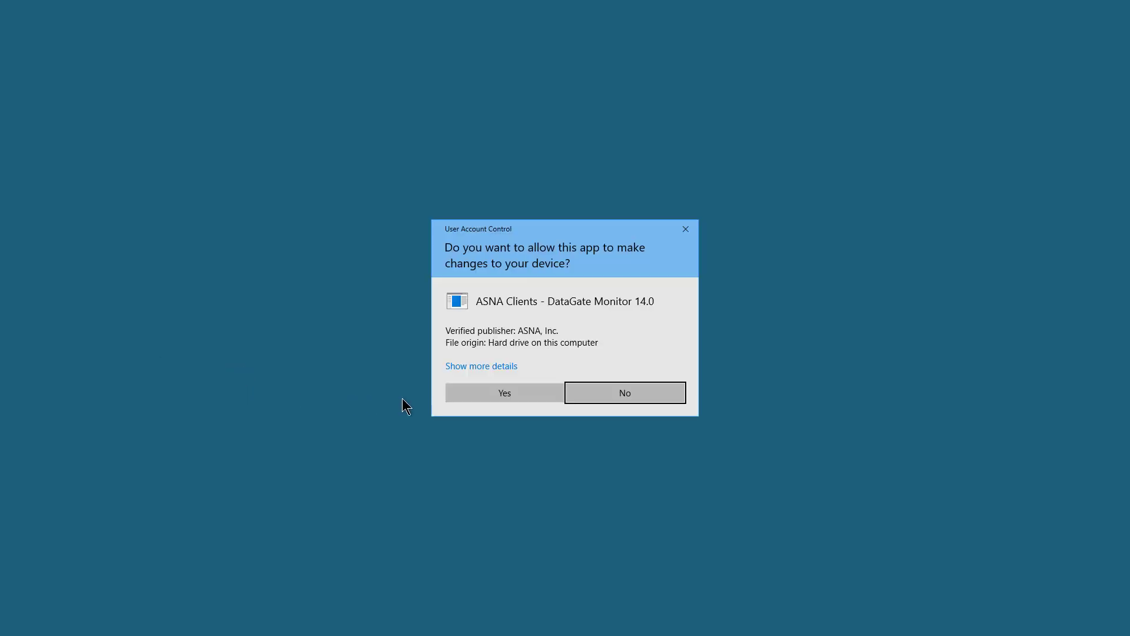
click(448, 393)
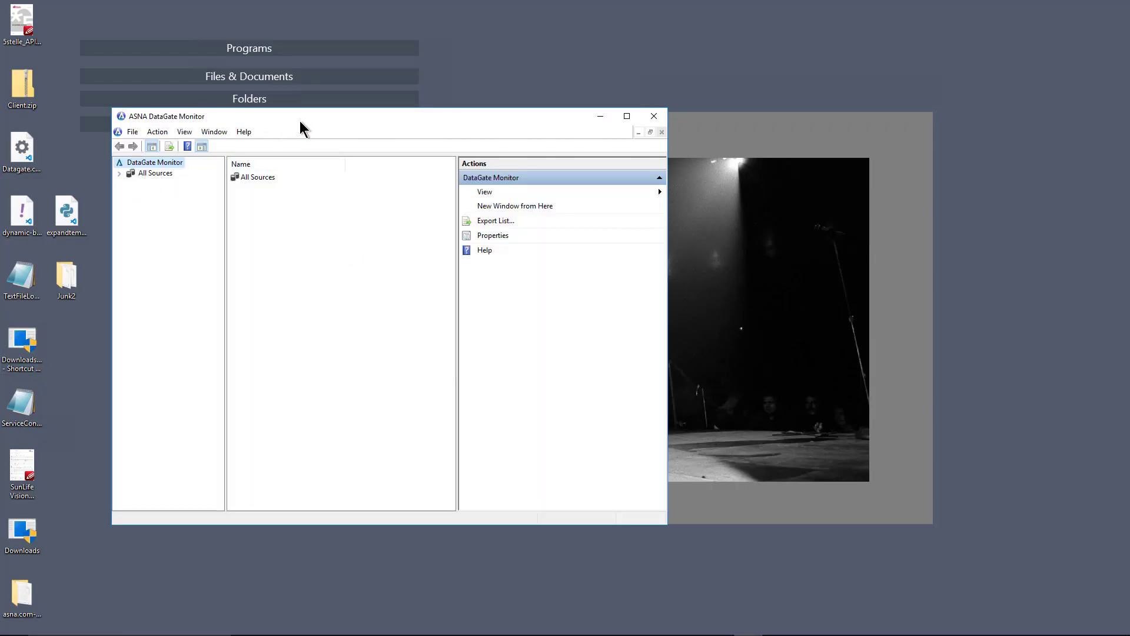
drag(300, 121, 323, 123)
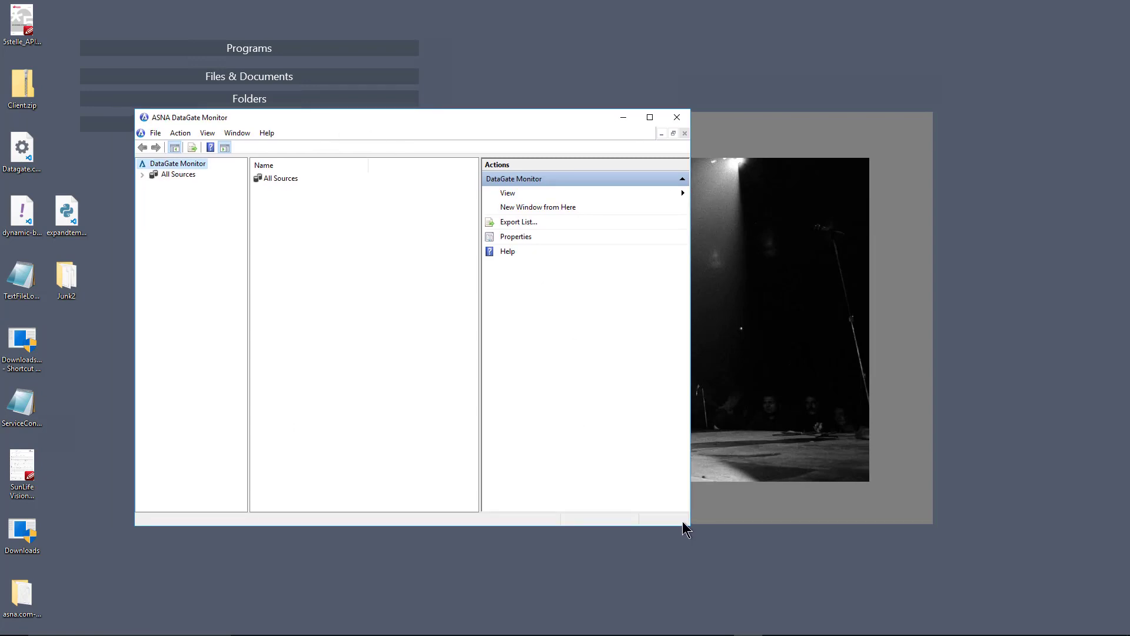
drag(686, 523, 728, 544)
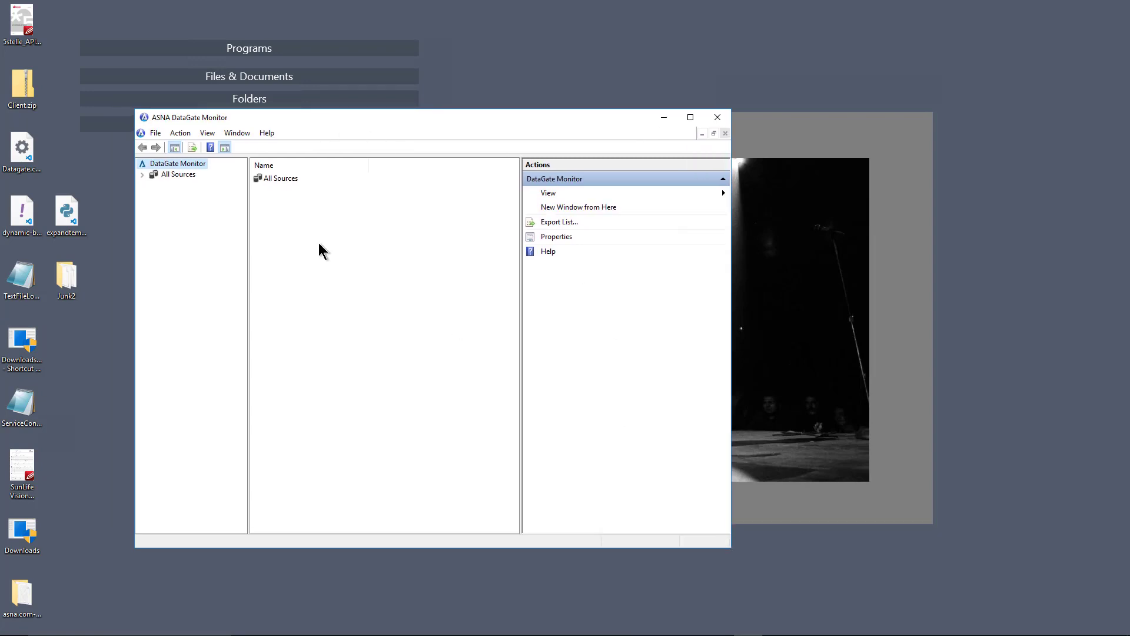
click(142, 175)
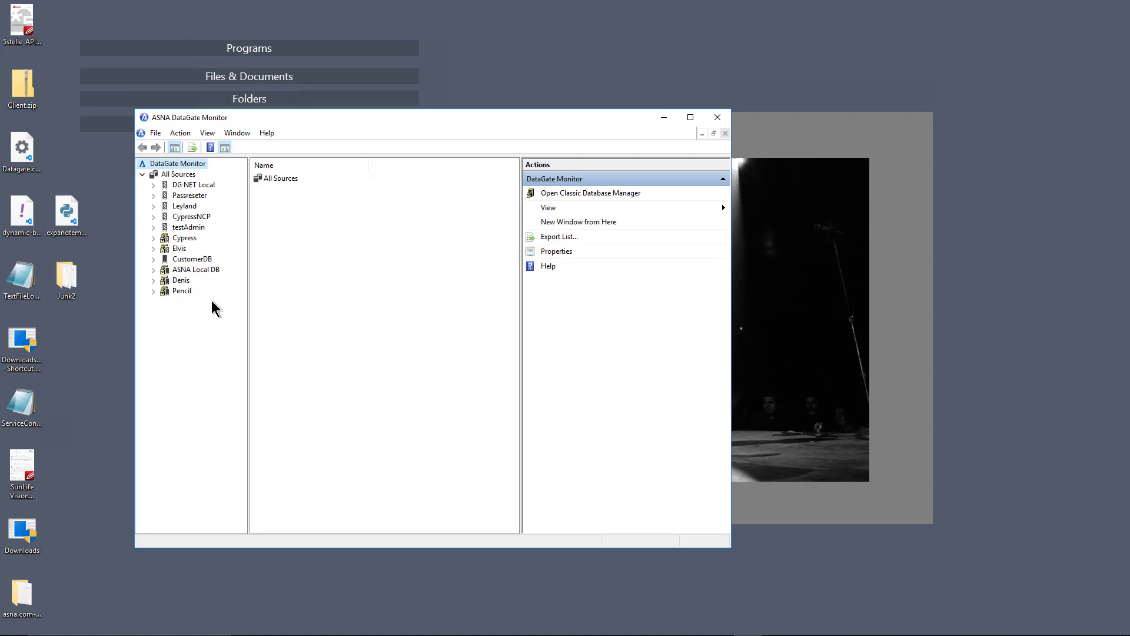
click(186, 239)
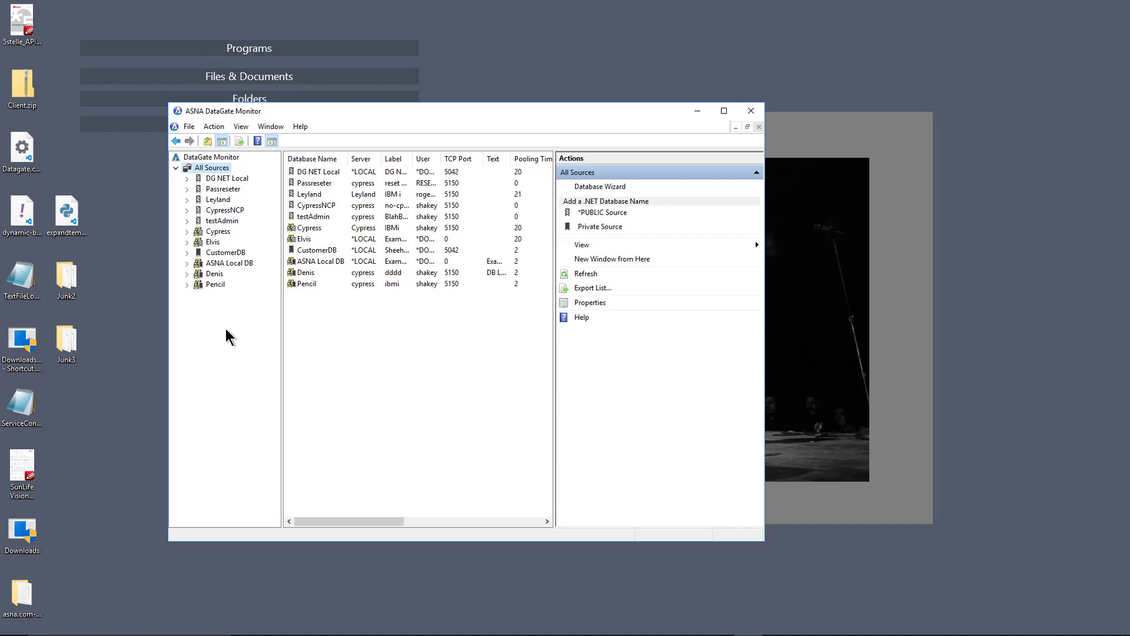
Step: Add a *PUBLIC .NET database name called AcmeDB under All Sources
right_click(224, 172)
mouse_move(288, 195)
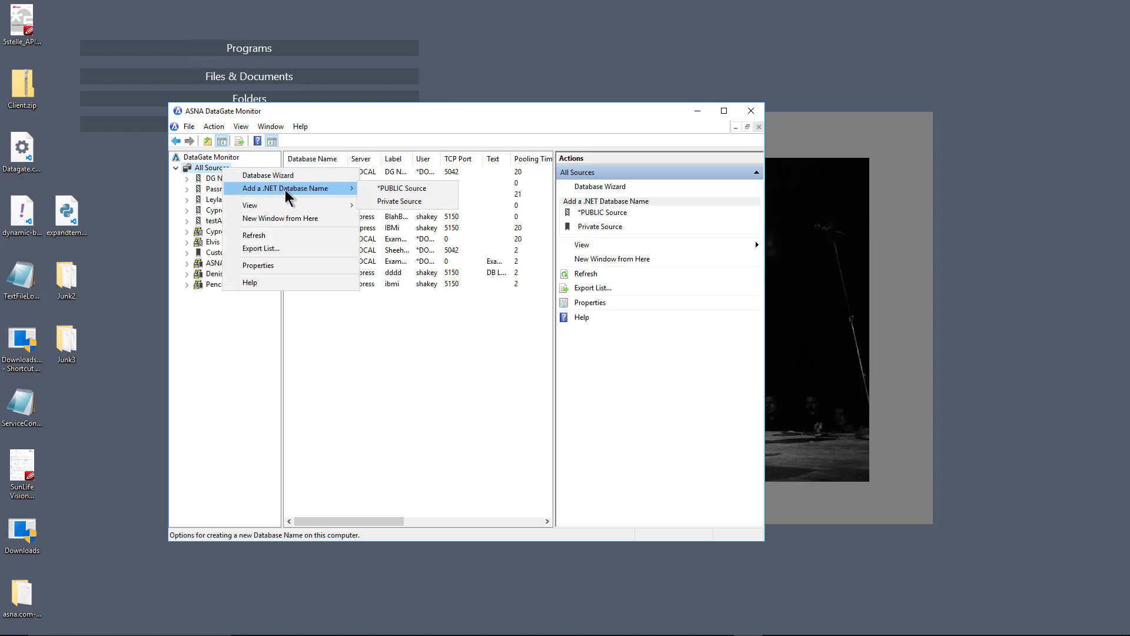
click(422, 196)
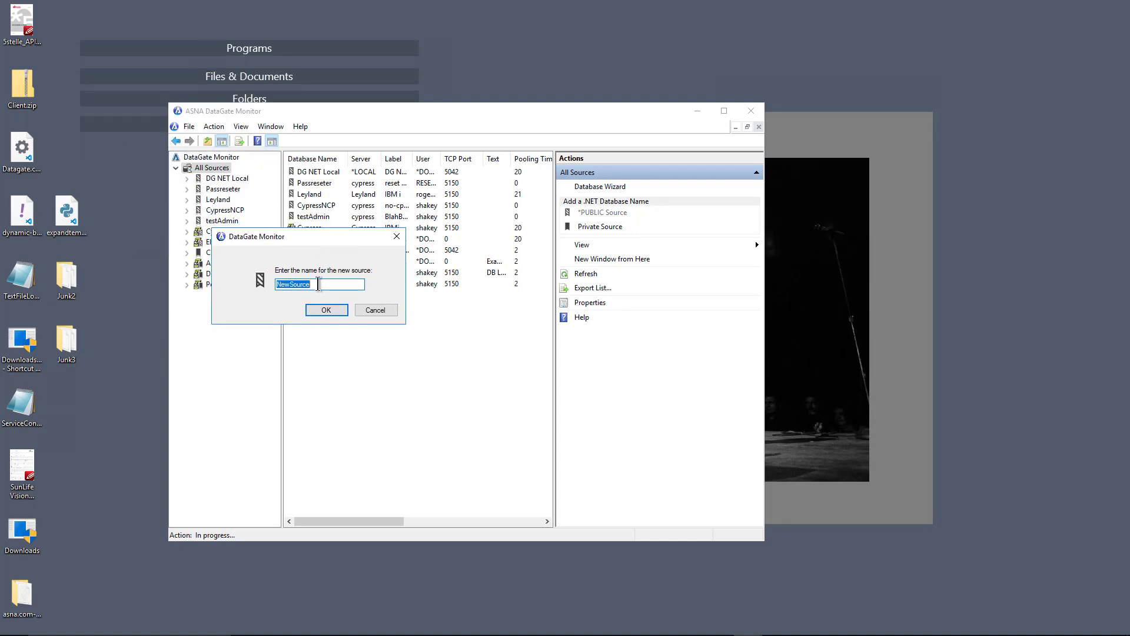
text(AcmeDB)
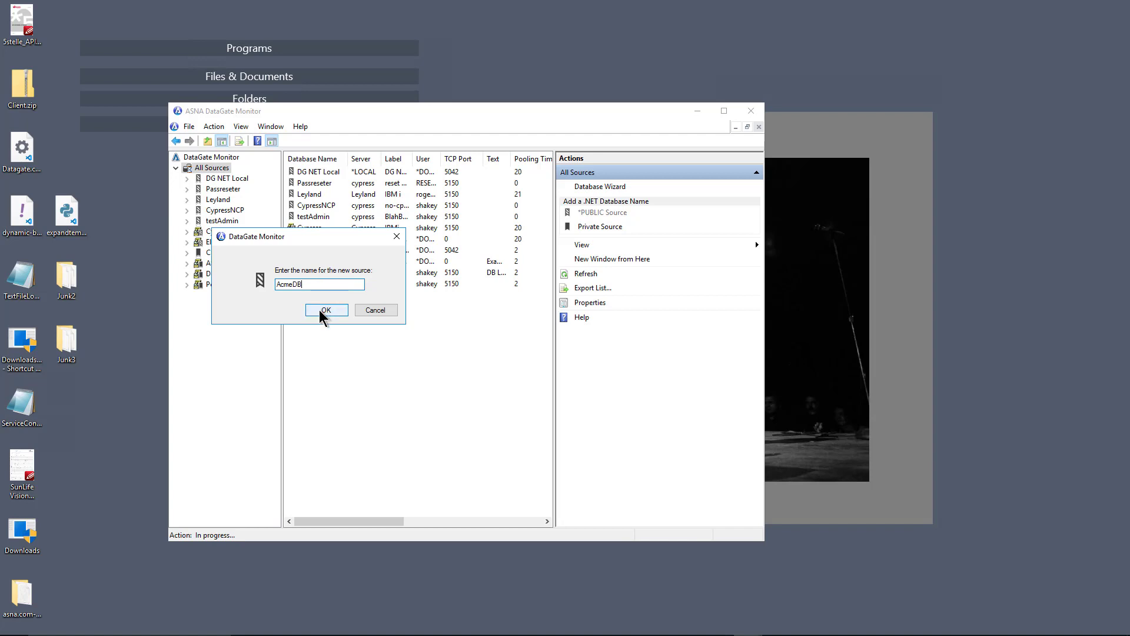
click(326, 310)
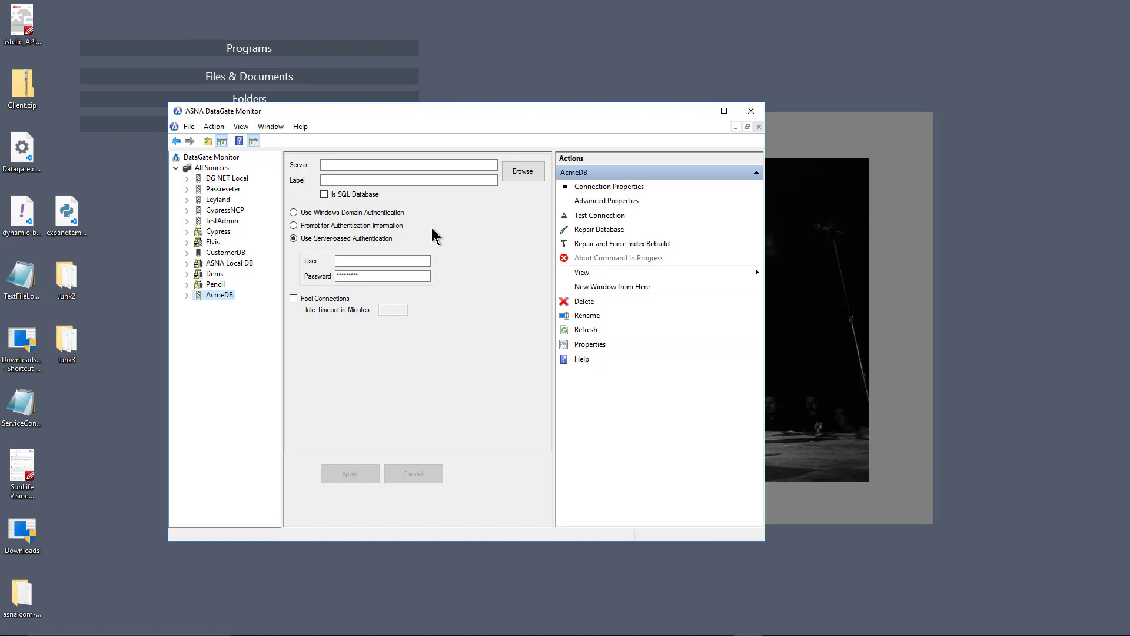
Step: Browse for the AcmeDB connection's database, choosing the *LOCAL server host and the AcmeProduction label
click(521, 174)
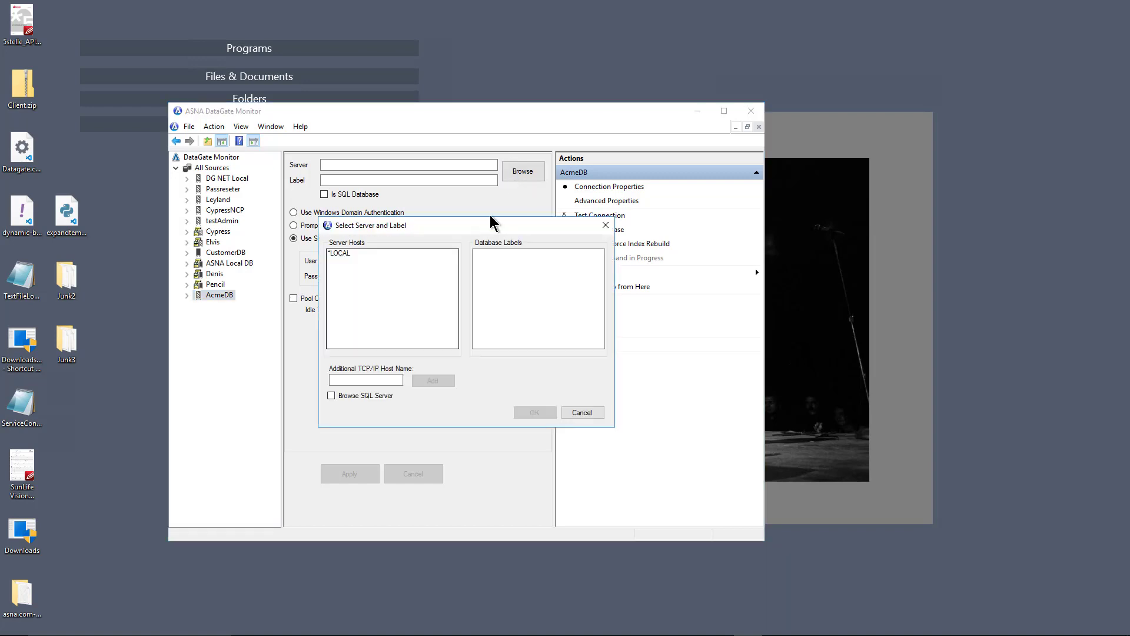
click(344, 253)
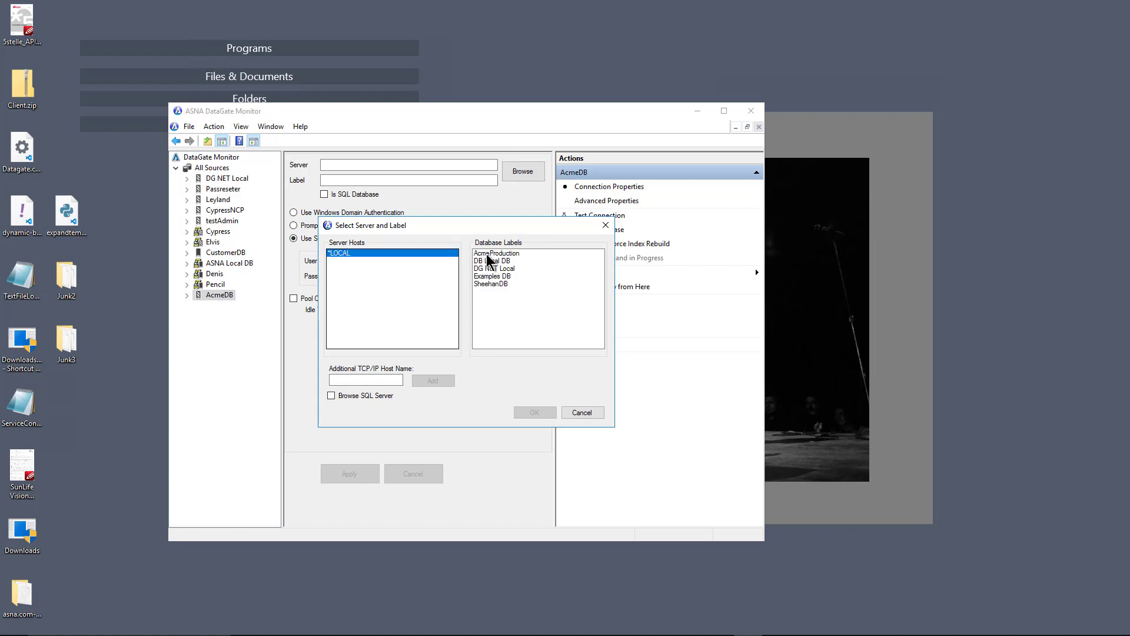
click(501, 253)
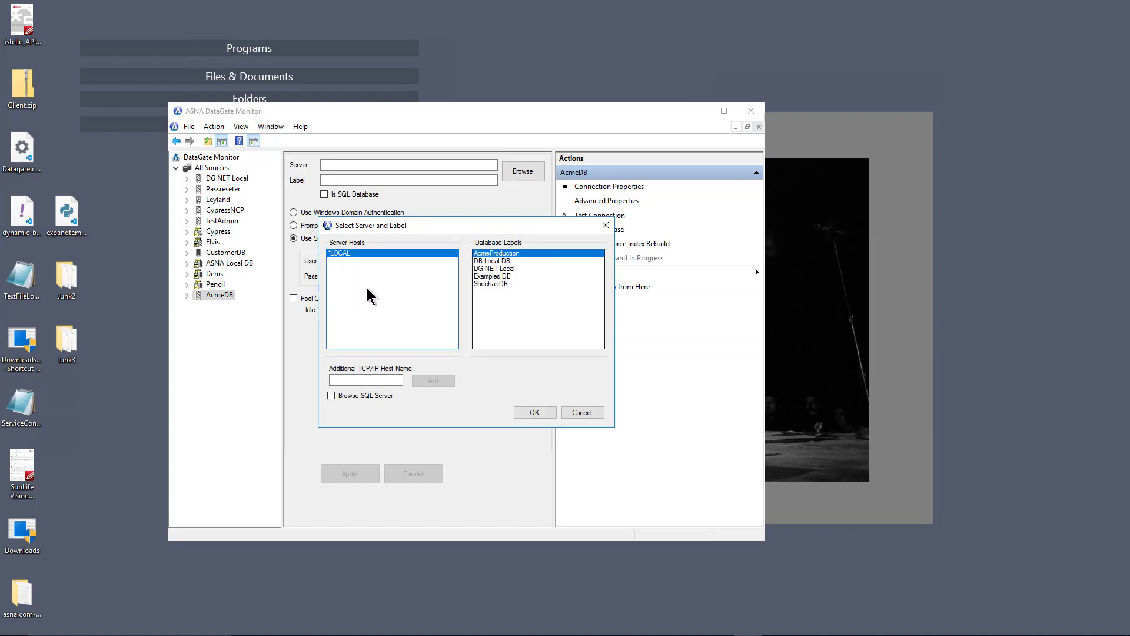
click(356, 380)
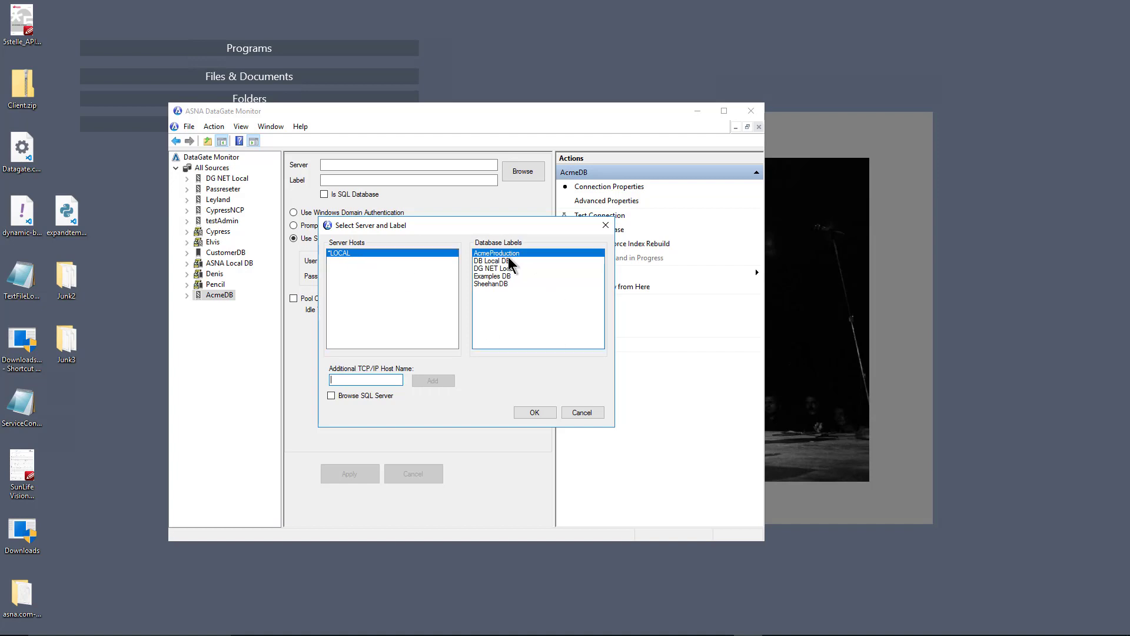
click(368, 254)
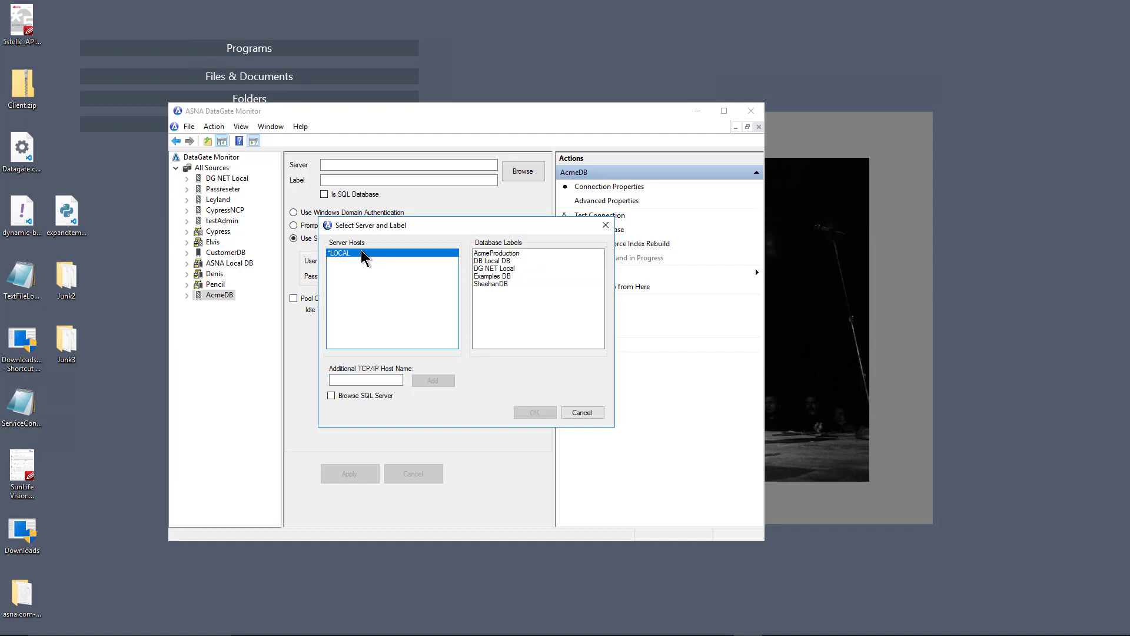
click(500, 255)
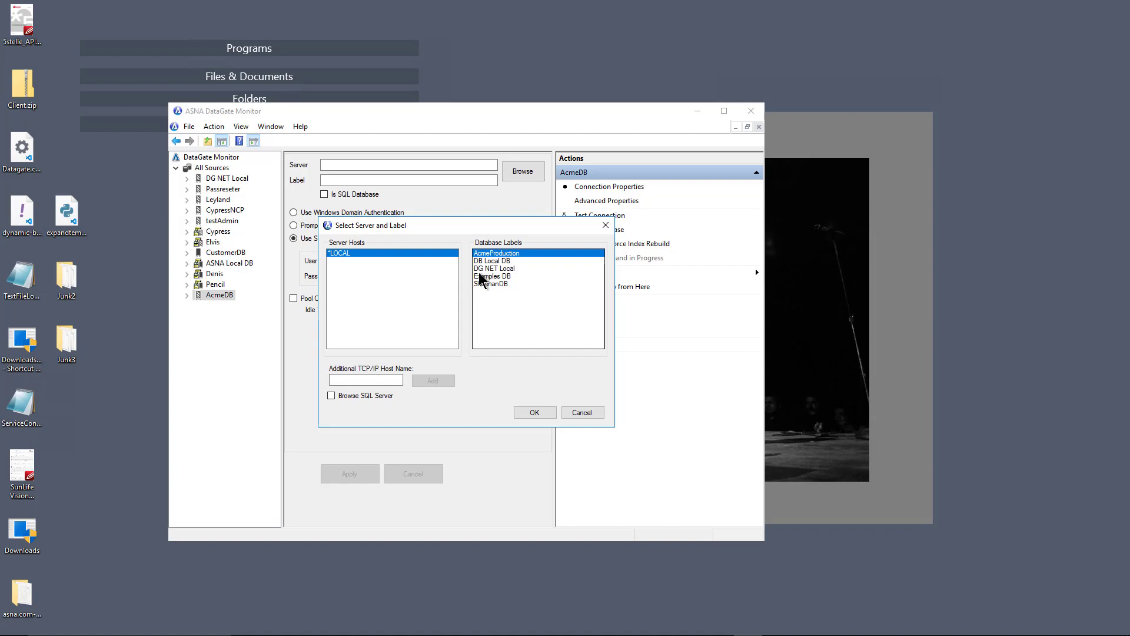
click(533, 412)
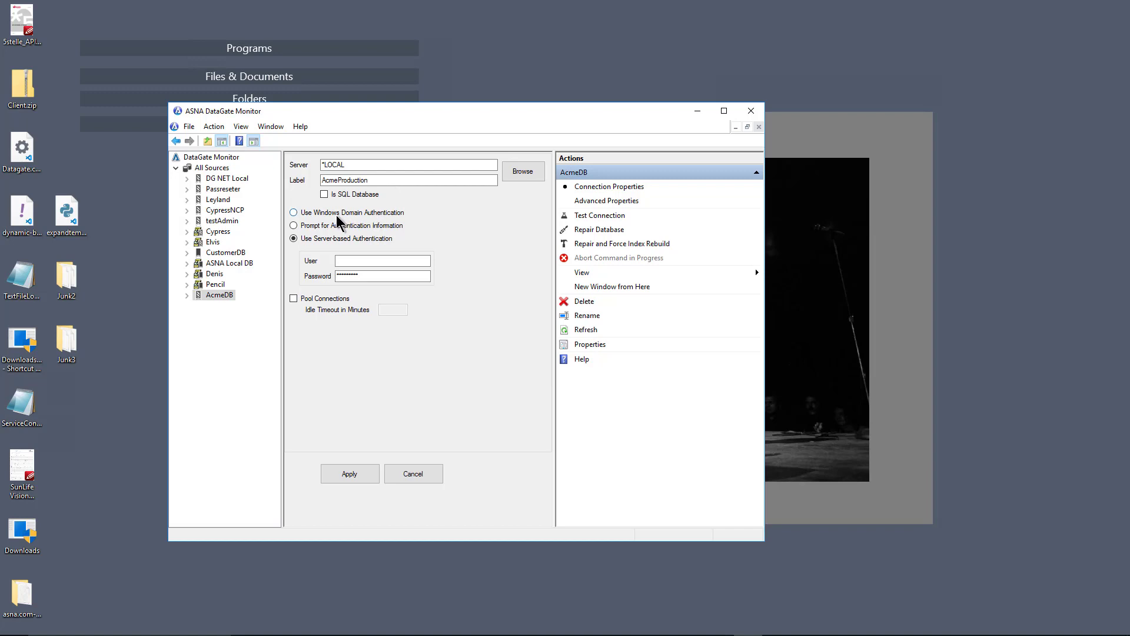
Step: Configure AcmeDB with Windows Domain Authentication and pooled connections, testing the connection before applying the settings
click(315, 213)
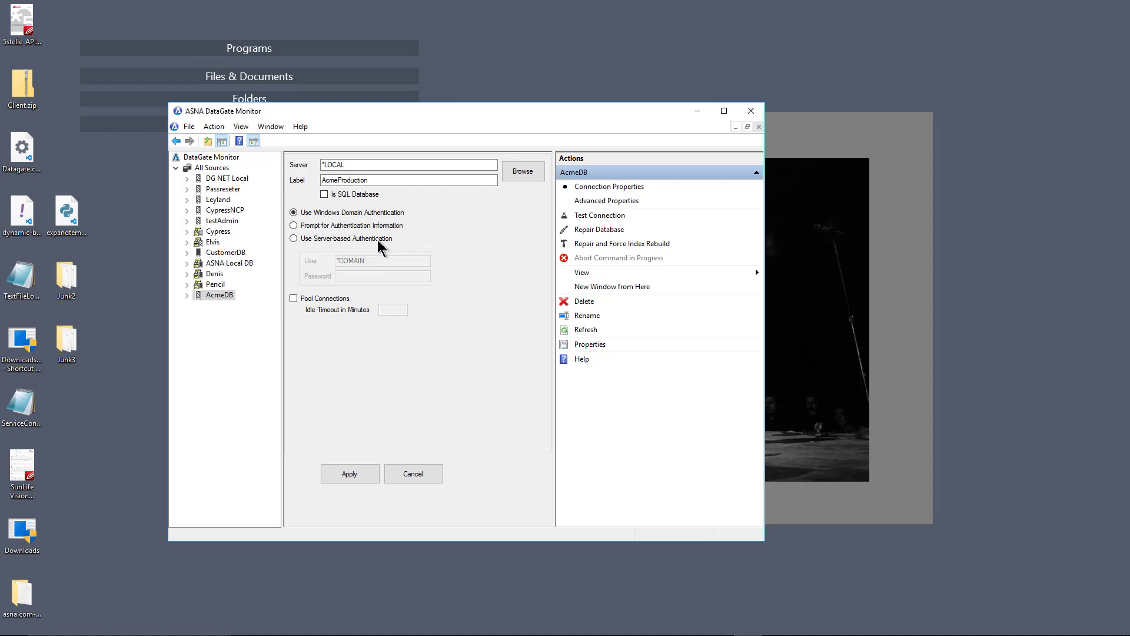
click(325, 299)
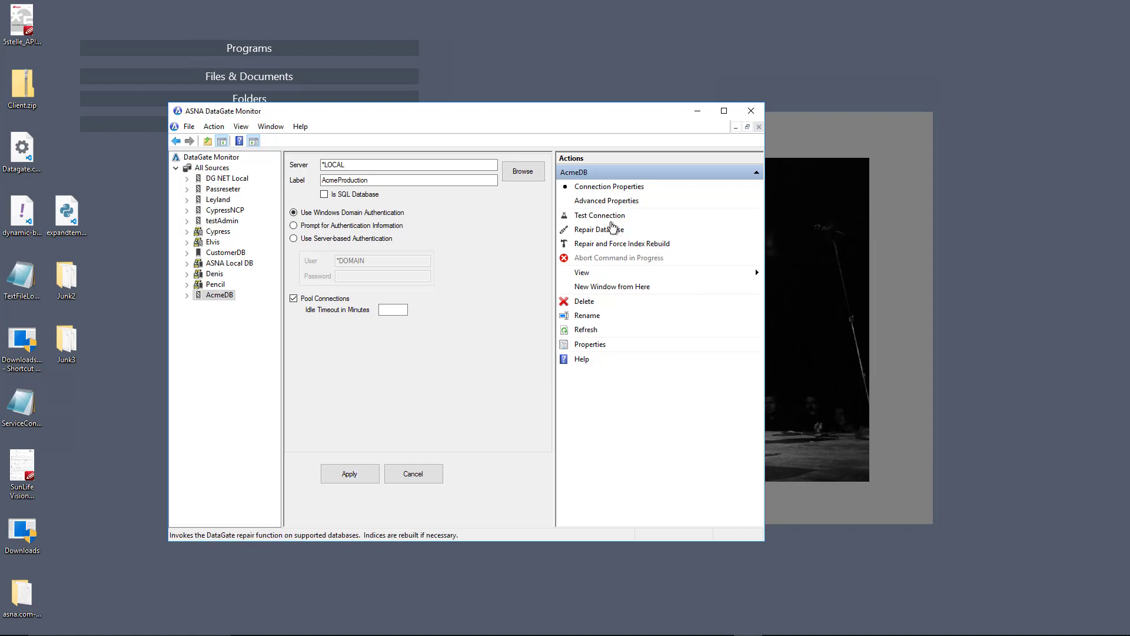
click(611, 219)
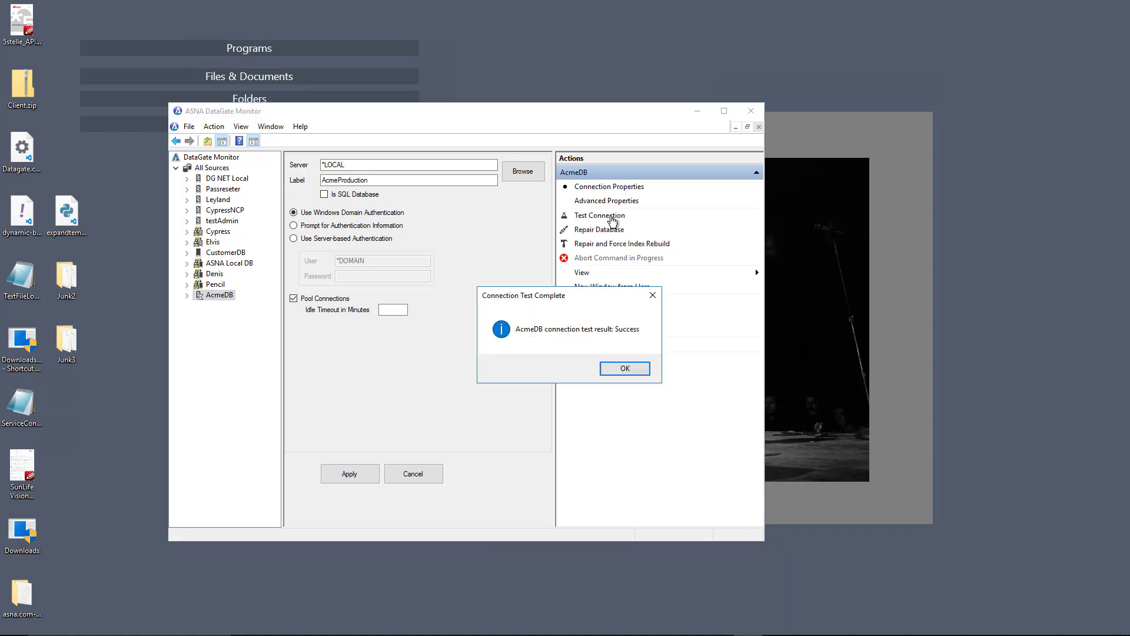
click(625, 368)
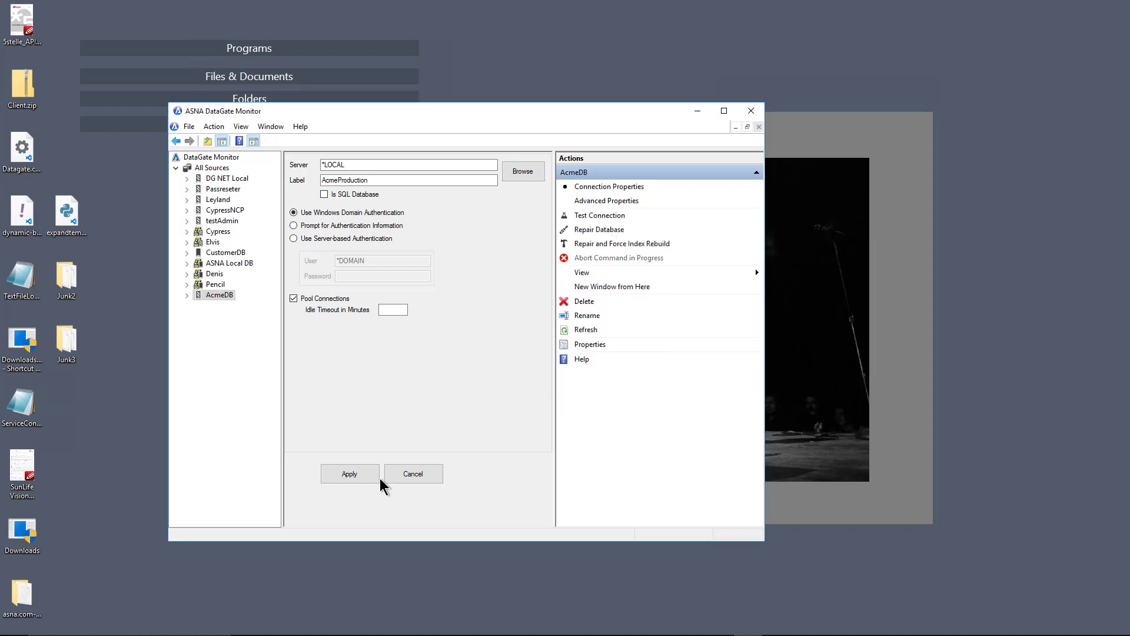
click(370, 478)
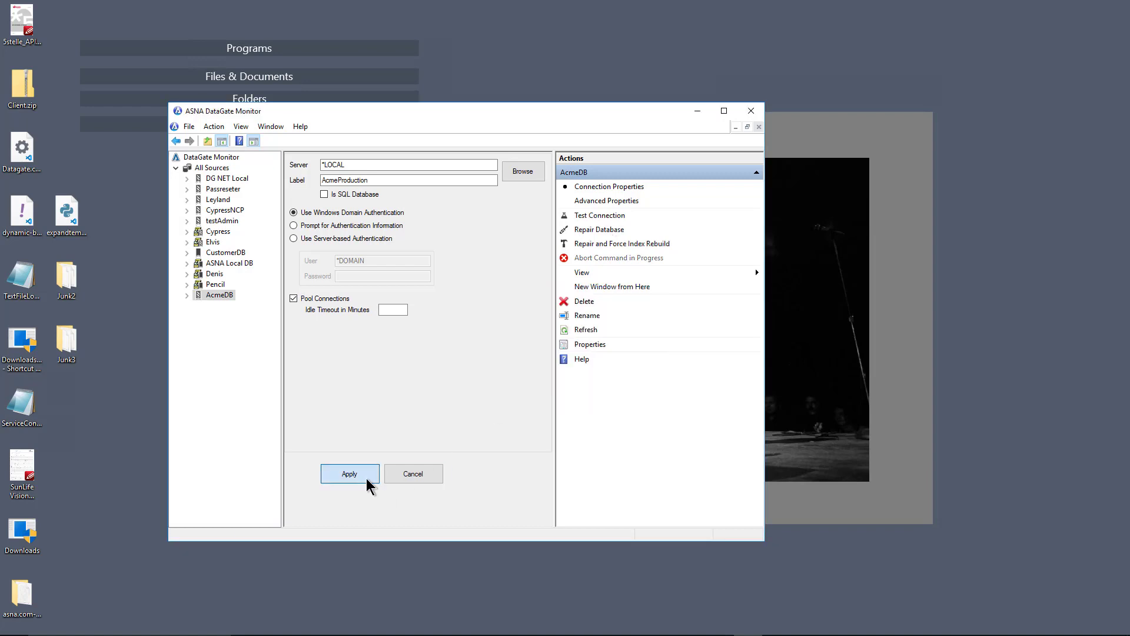
Step: Review the saved AcmeDB connection properties and its server and label selection without changing them
click(224, 297)
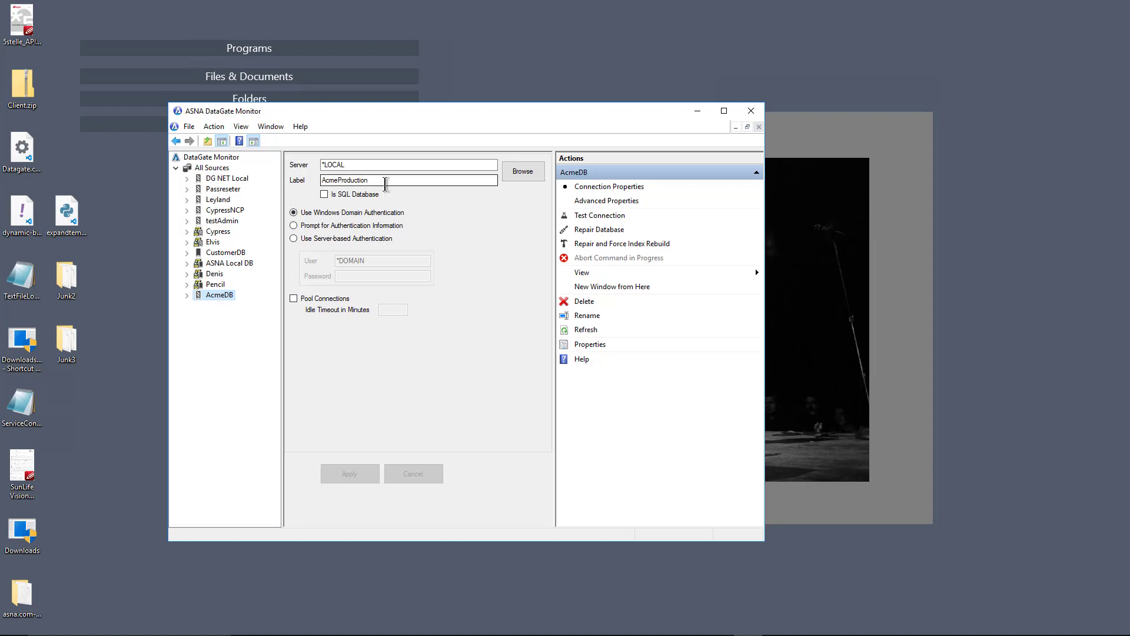
click(342, 186)
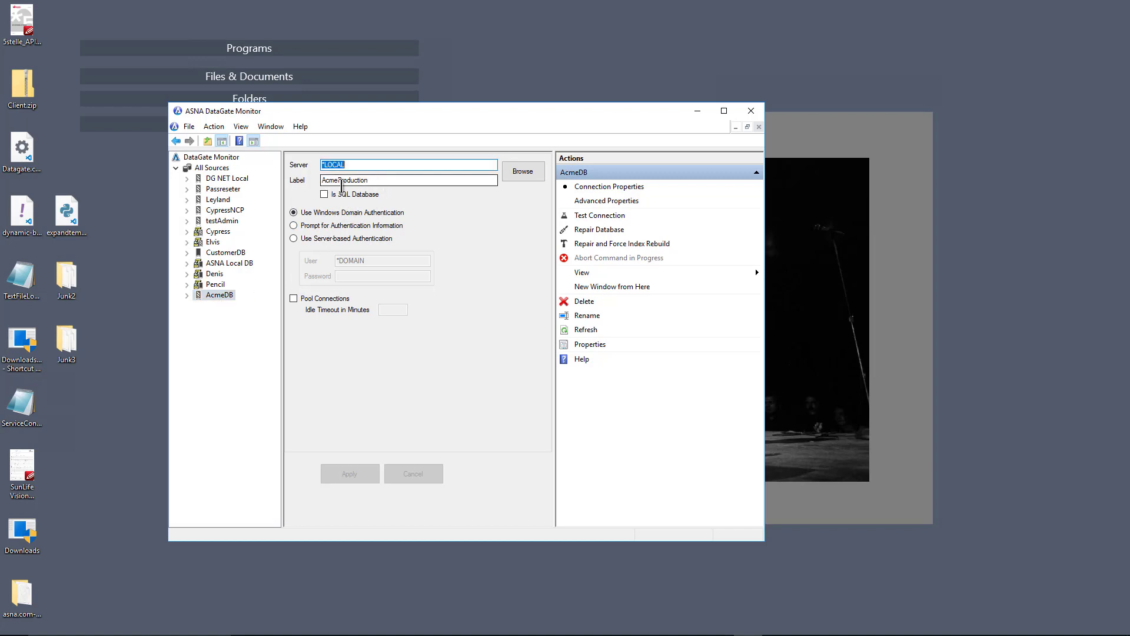
click(523, 172)
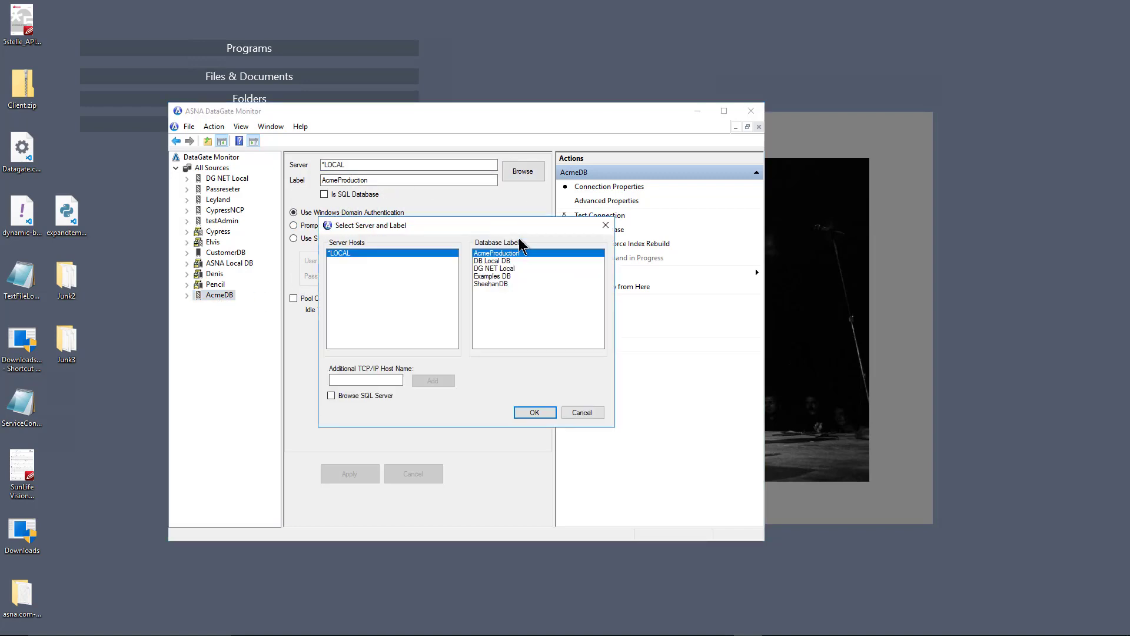
click(574, 412)
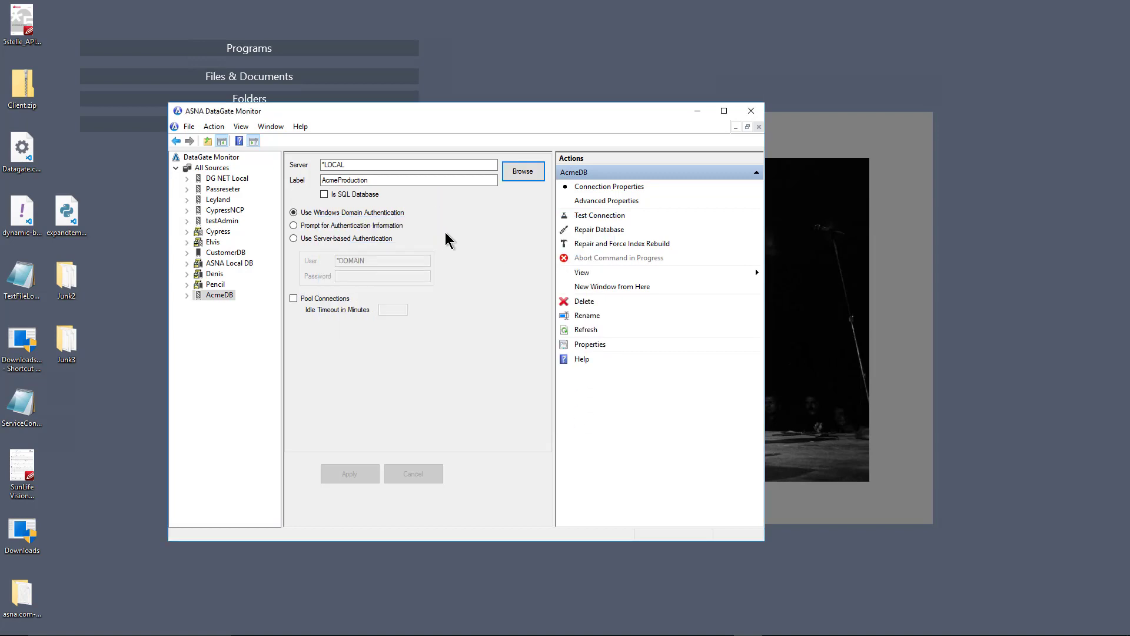
Step: Add another *PUBLIC .NET database name called Zimmerman under All Sources
click(216, 168)
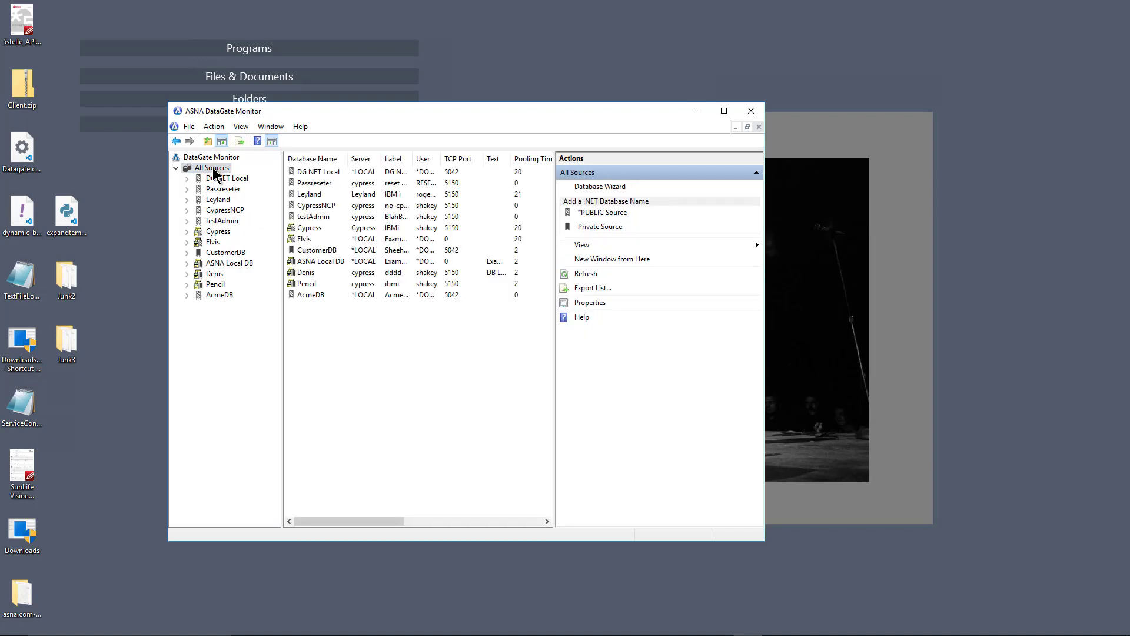
right_click(215, 172)
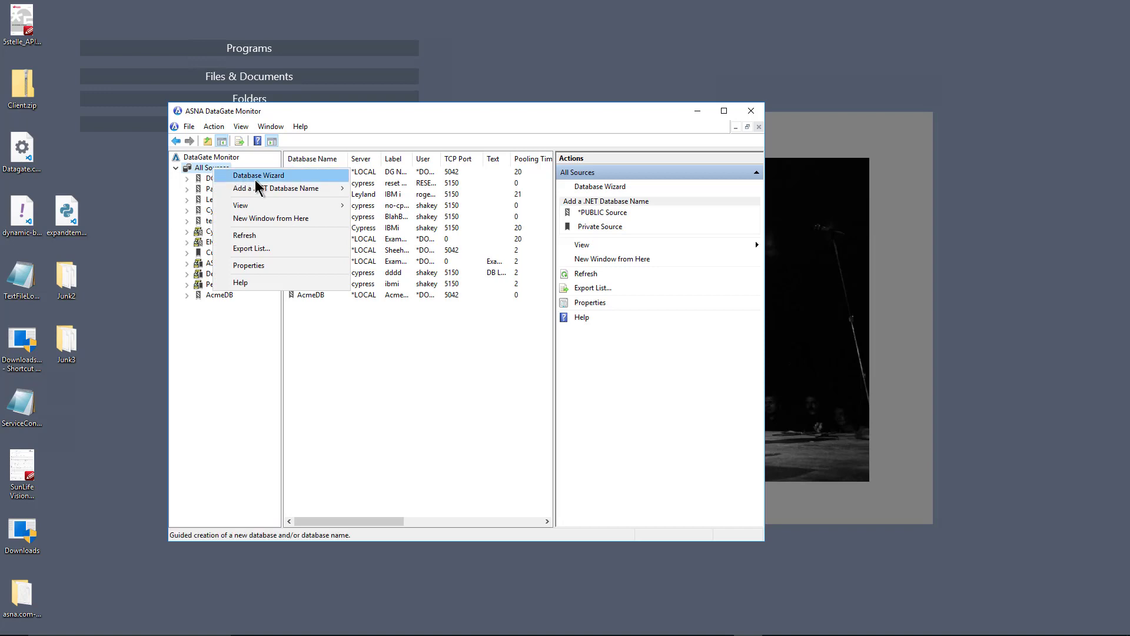
mouse_move(261, 191)
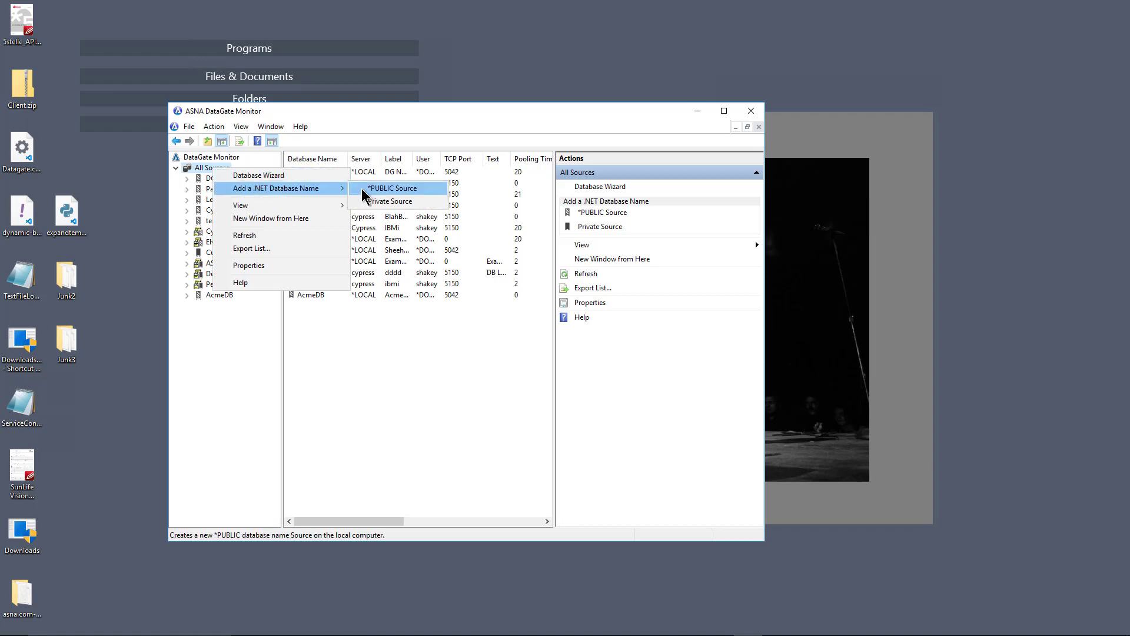
click(377, 190)
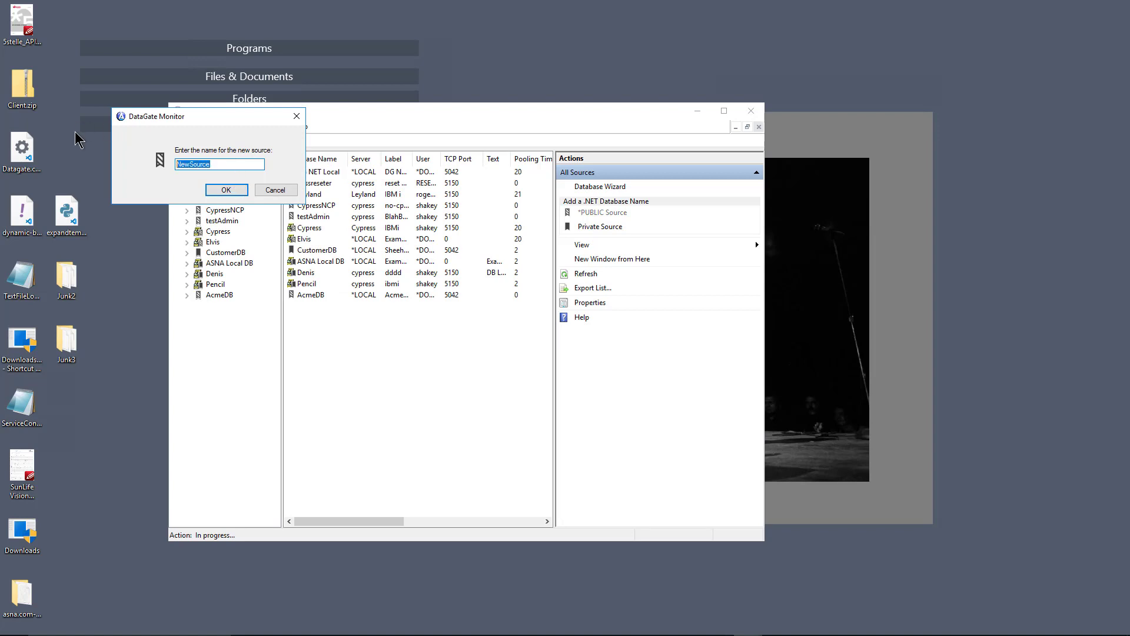
text(Zimmerman)
click(226, 190)
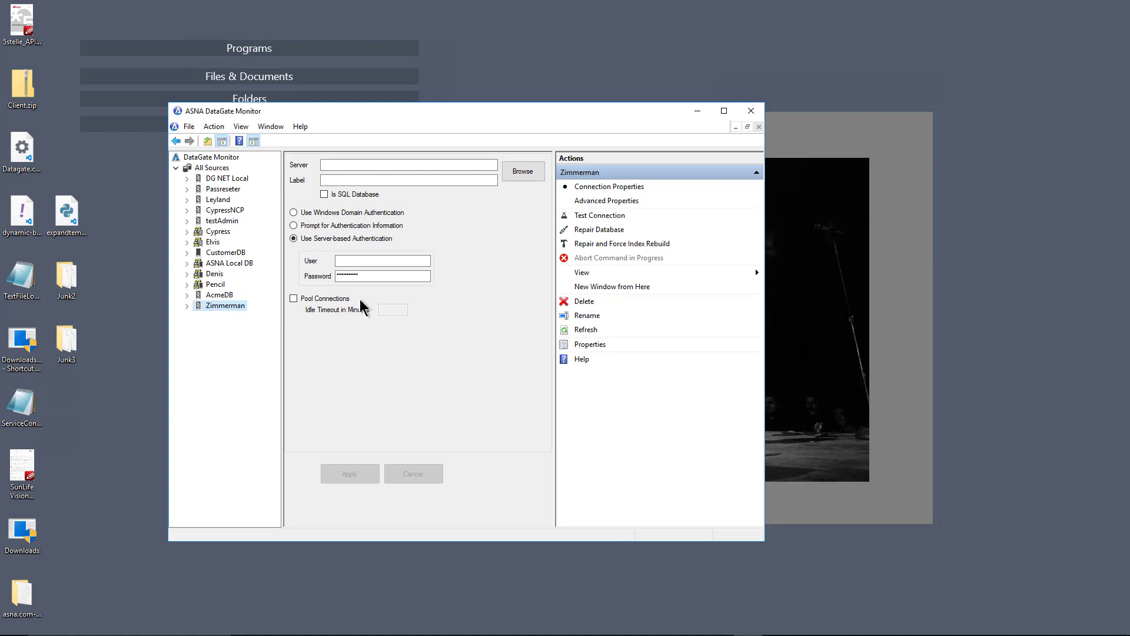
Step: Set the server of the Zimmerman connection to cypress
click(366, 165)
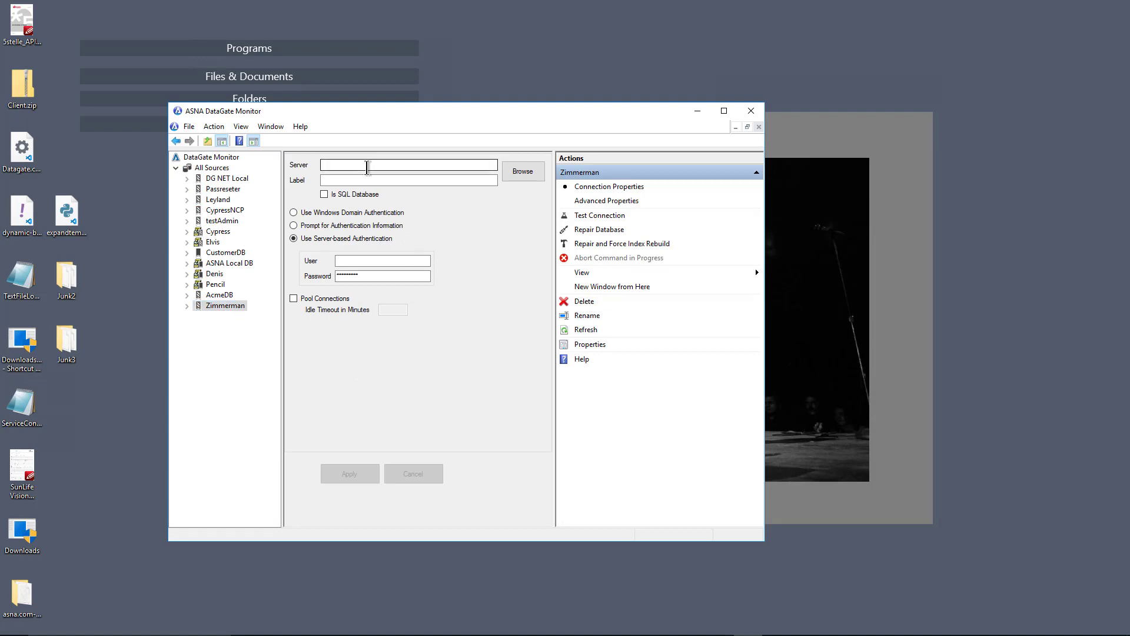
click(364, 165)
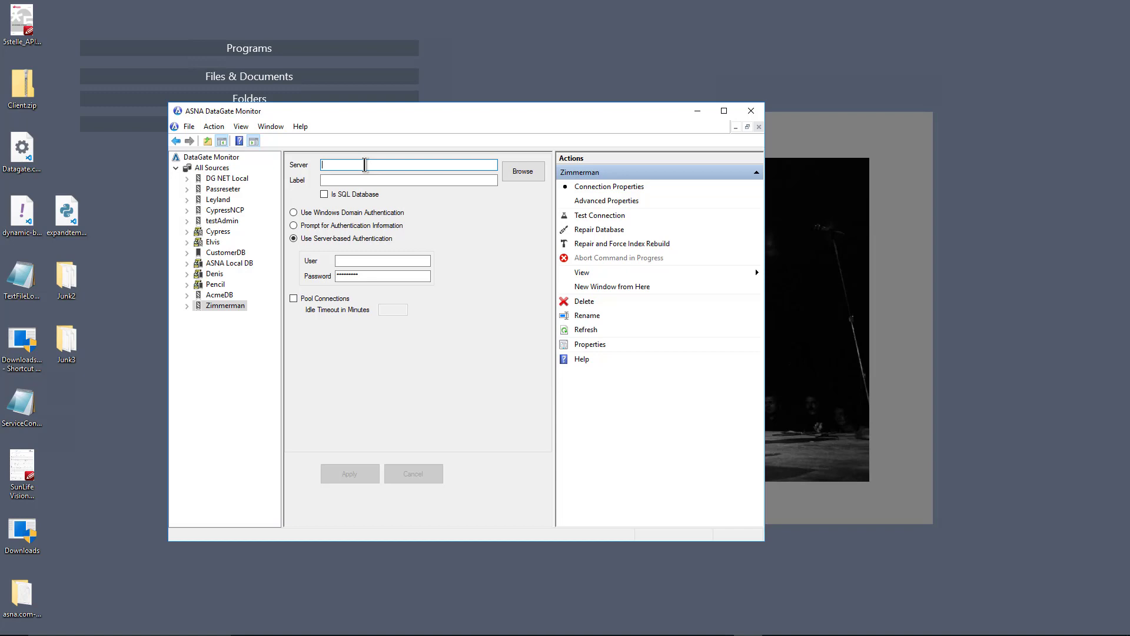
text(cypress)
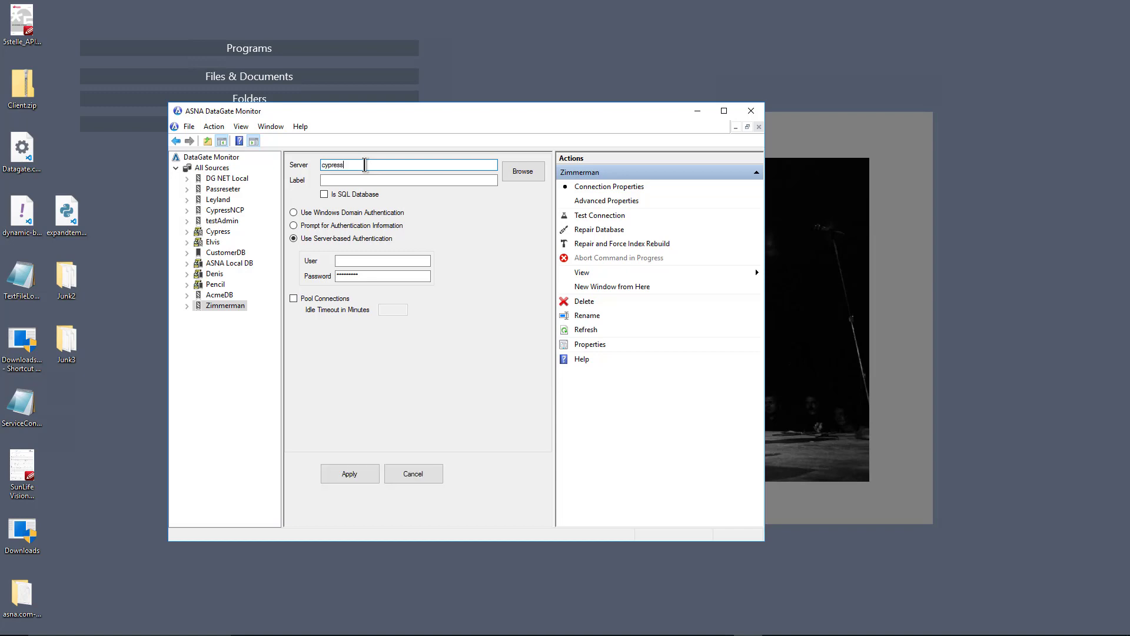
key(Tab)
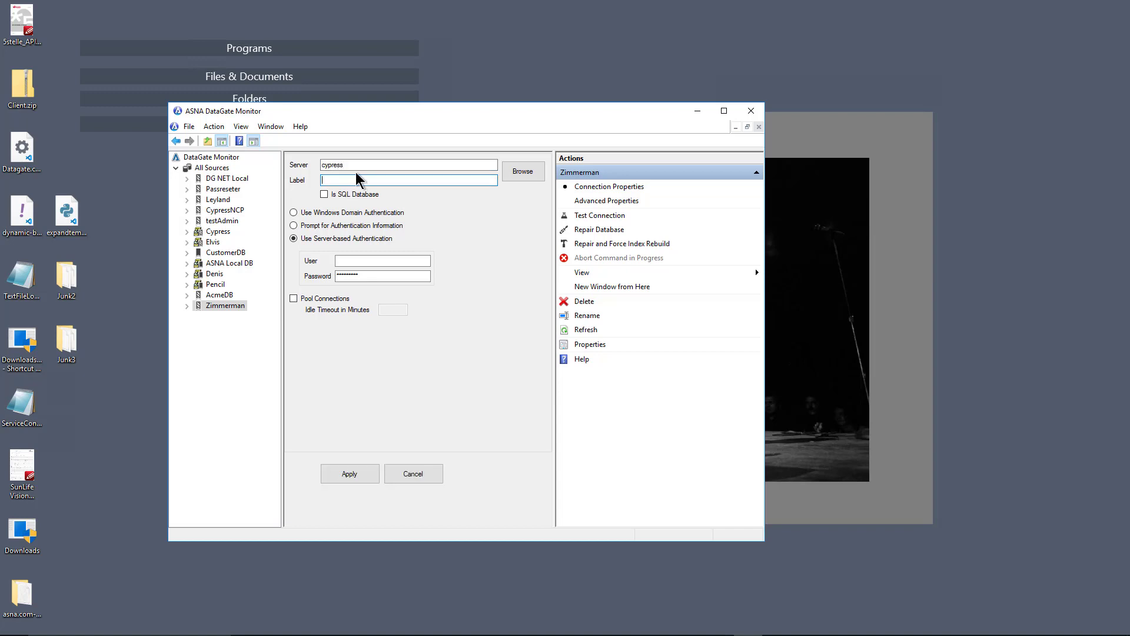
drag(357, 166, 260, 168)
click(383, 162)
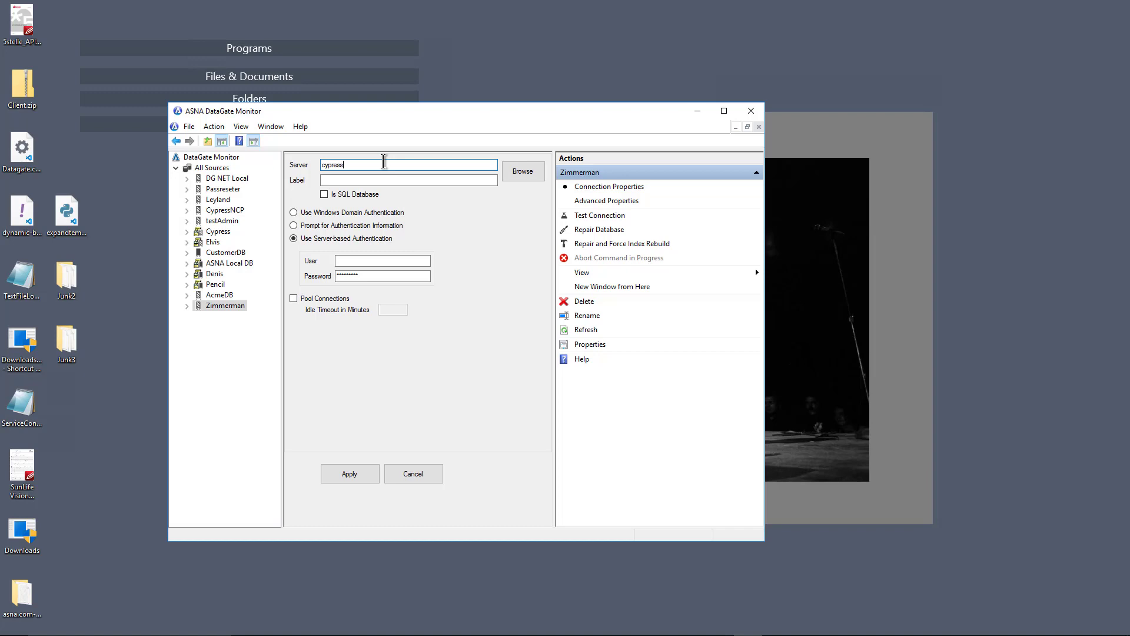
click(379, 182)
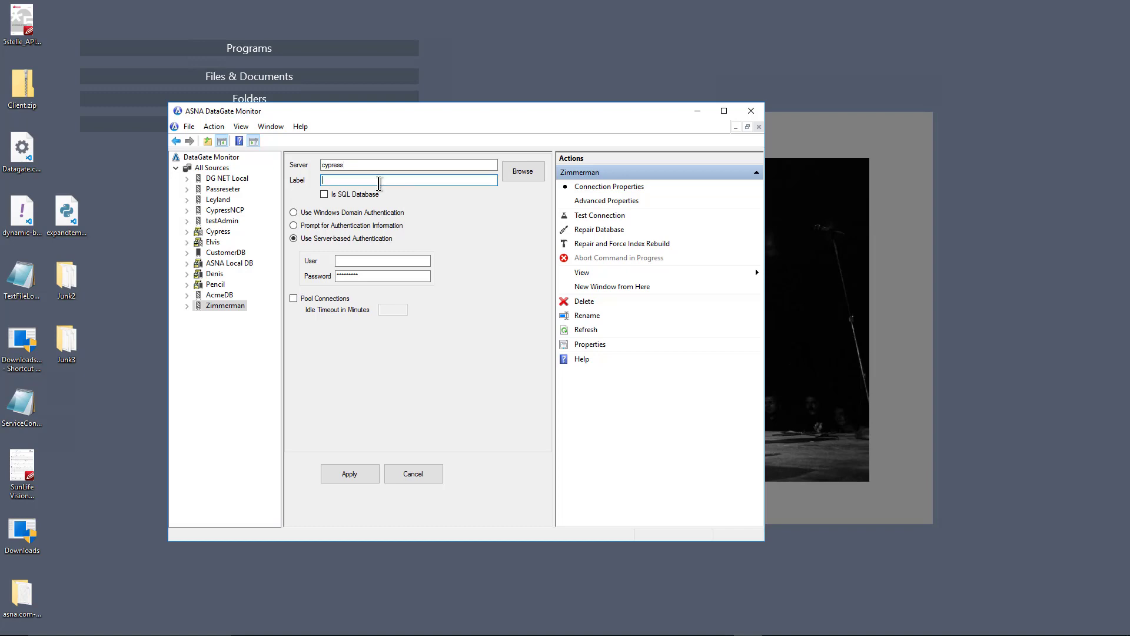
text(my database)
text(onnection)
key(ctrl+a)
key(BackSpace)
click(324, 194)
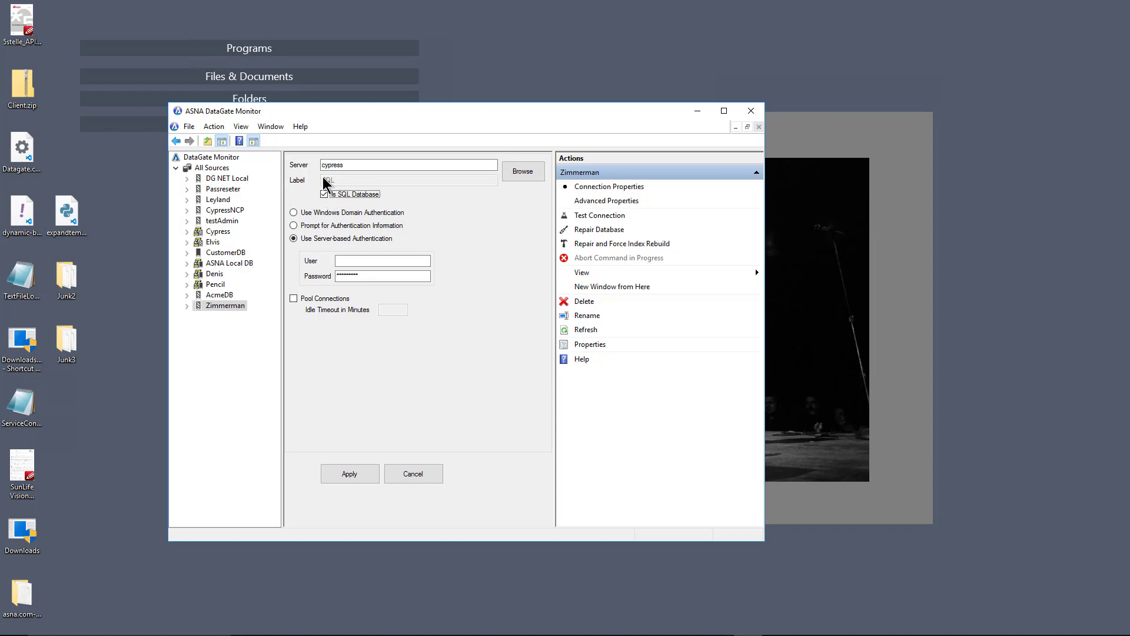
click(324, 195)
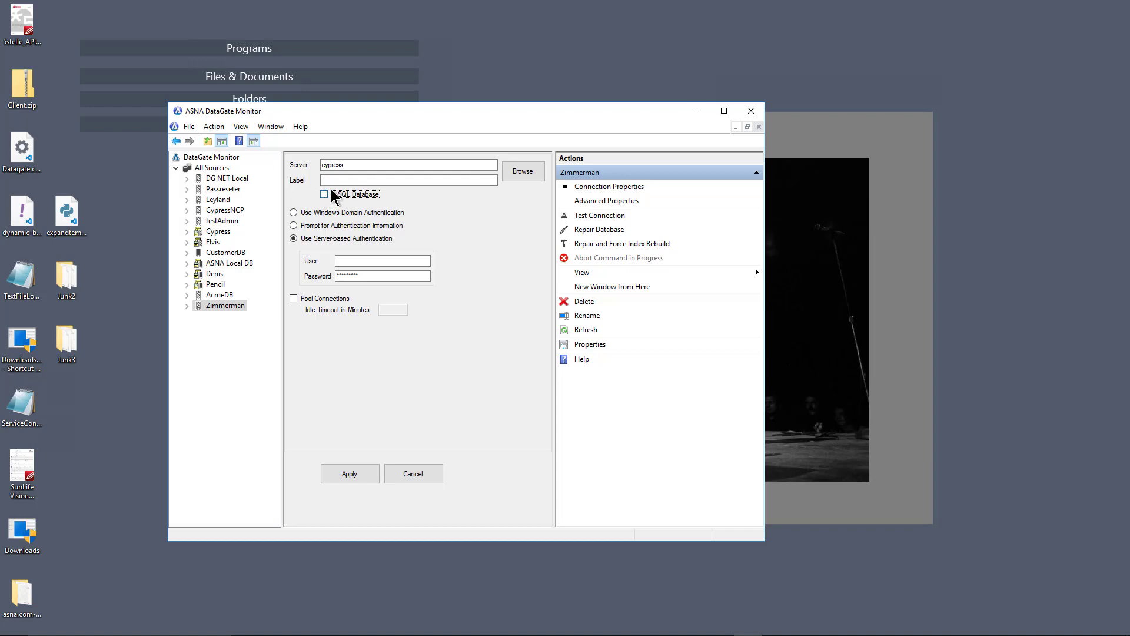
Step: Set the Zimmerman label to IBM i DB and enter the server-based user shakey with the account password
click(472, 182)
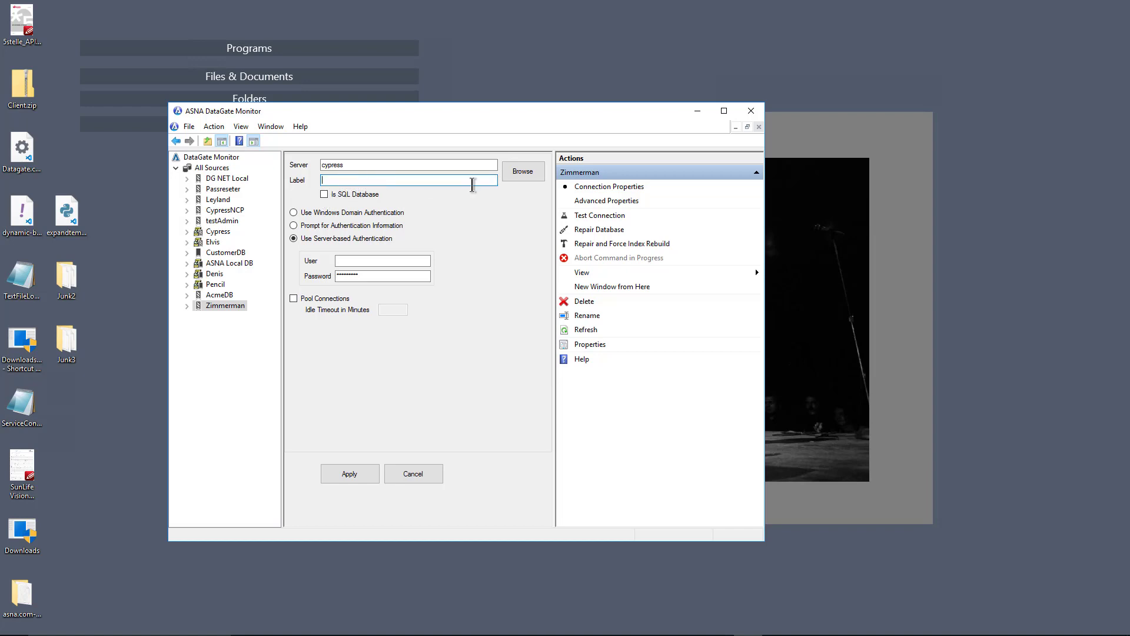
text(IBM i DB)
click(356, 260)
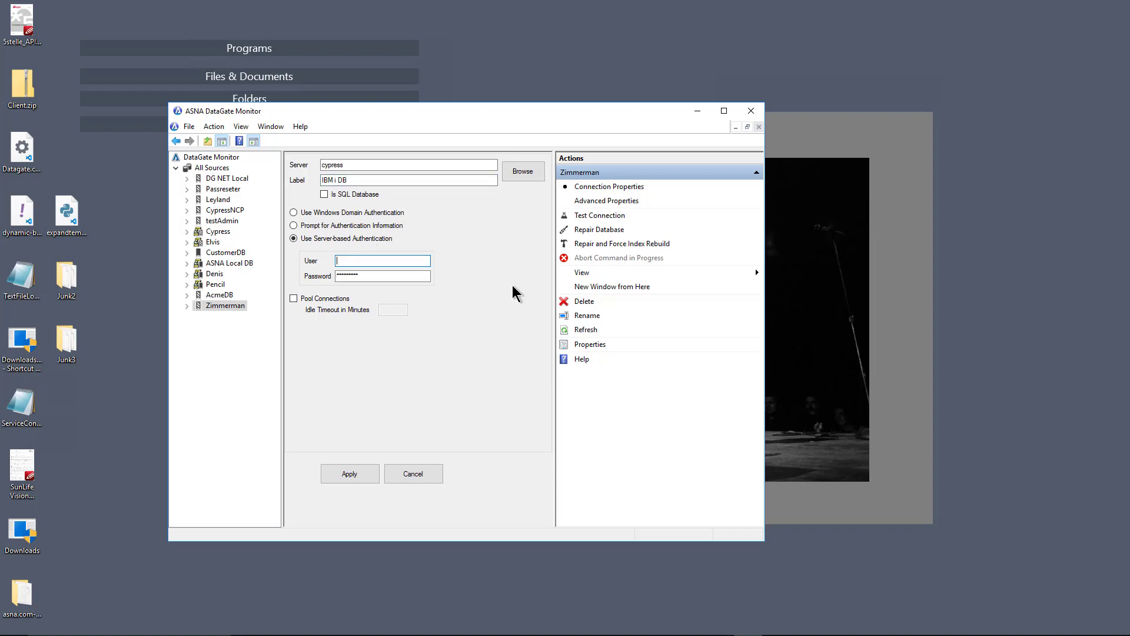
text(shakey)
key(Tab)
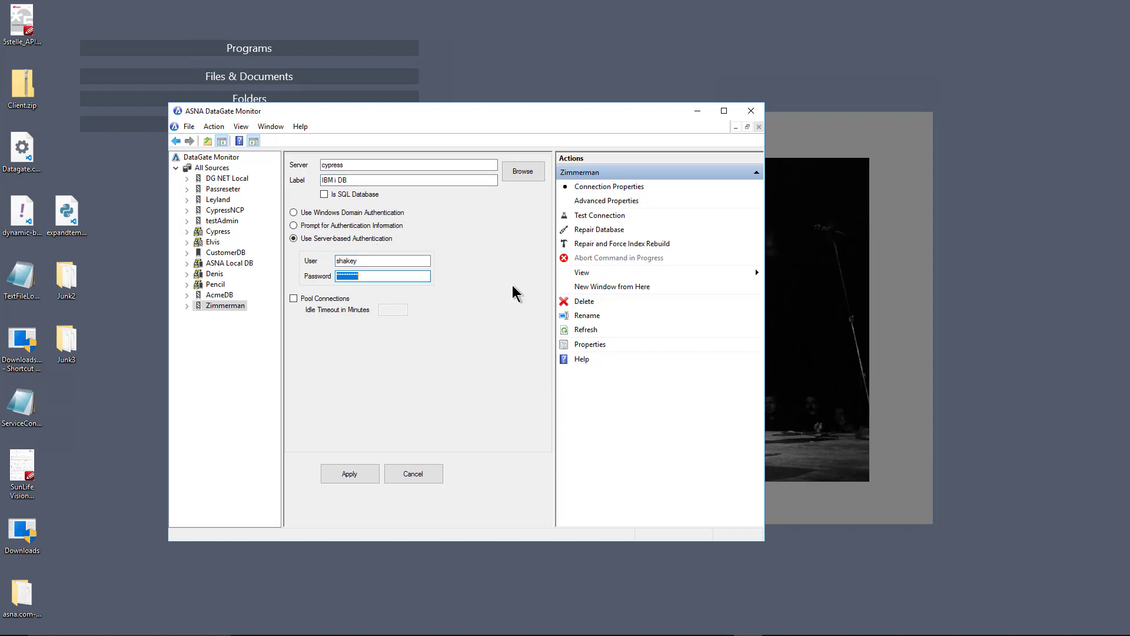
text(*****)
Step: Enable pooled connections for Zimmerman with an idle timeout of 20 minutes
click(321, 298)
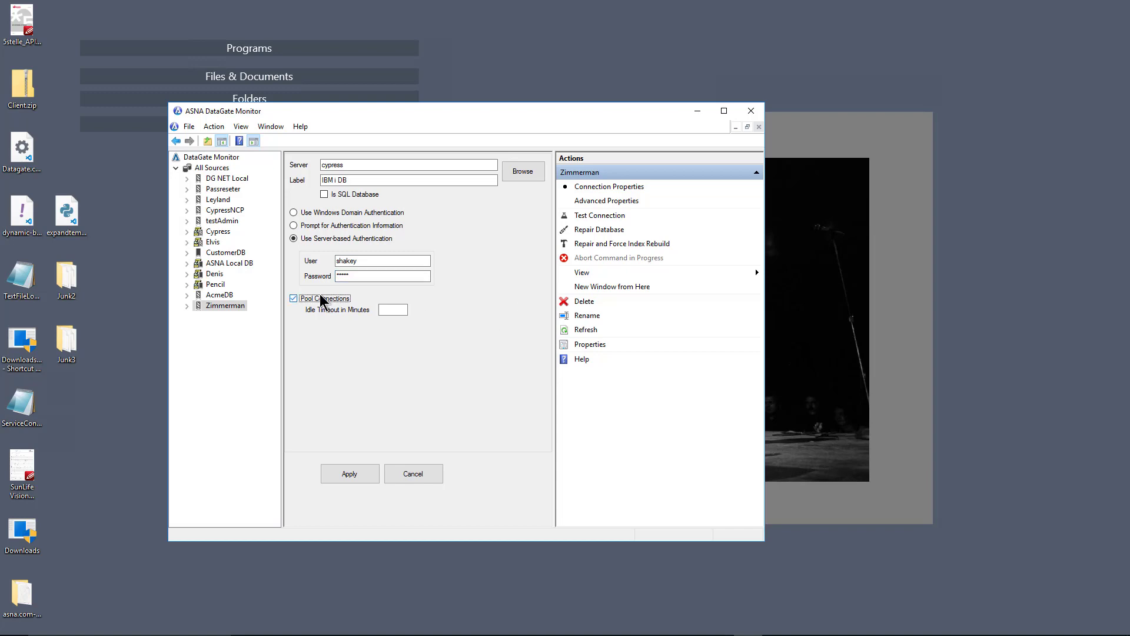
click(389, 309)
text(20)
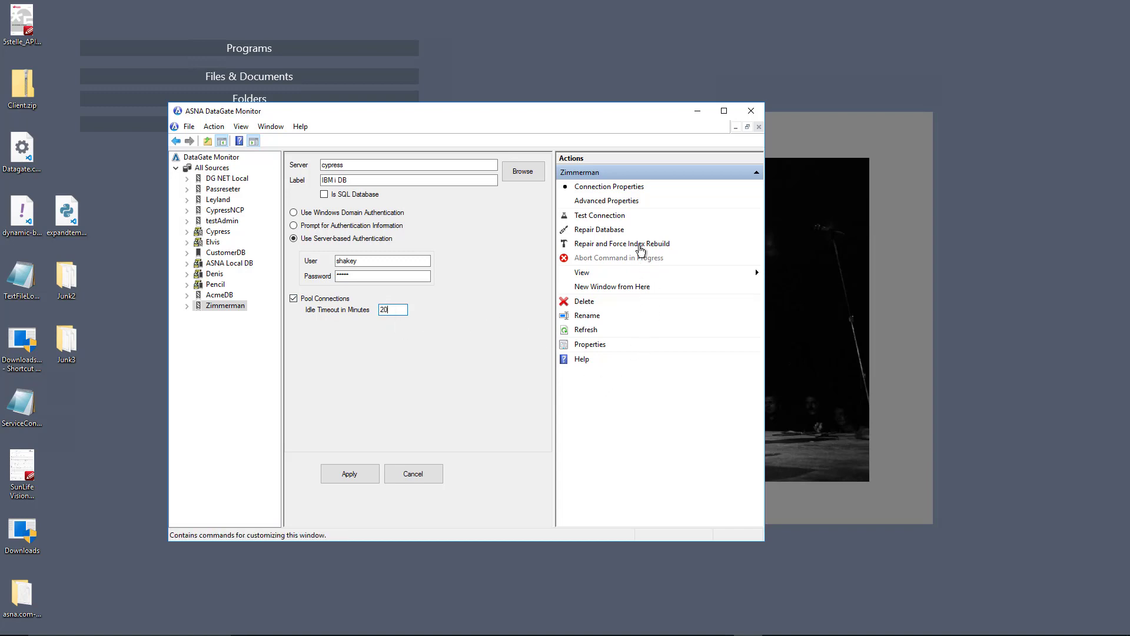
Step: Set the TCP port to 5150 in Zimmerman's advanced properties
click(625, 201)
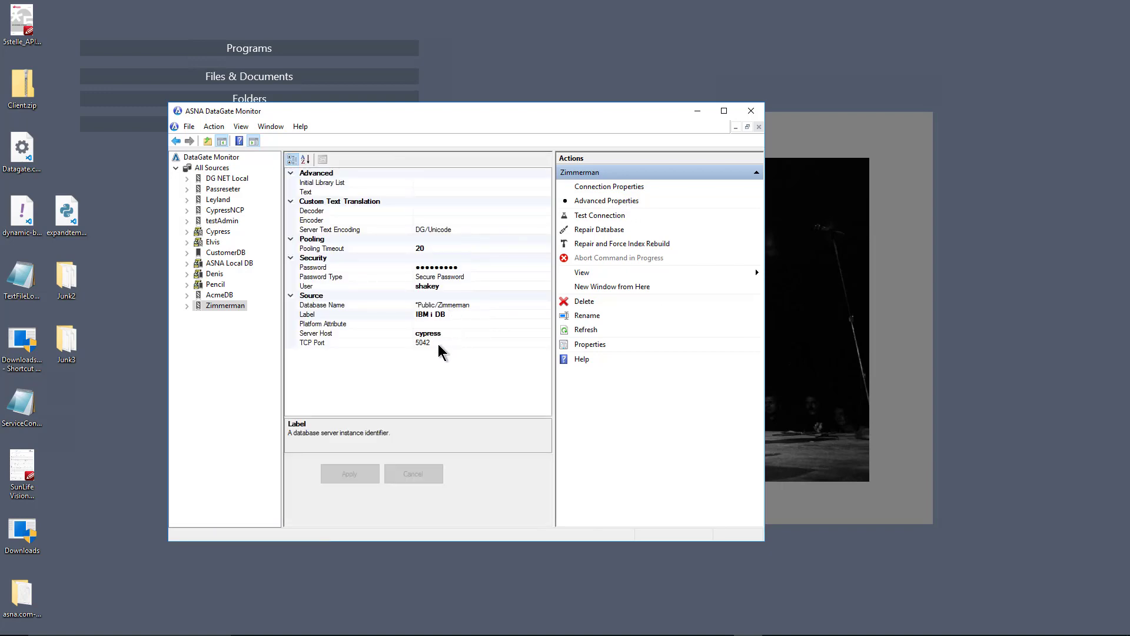
click(436, 344)
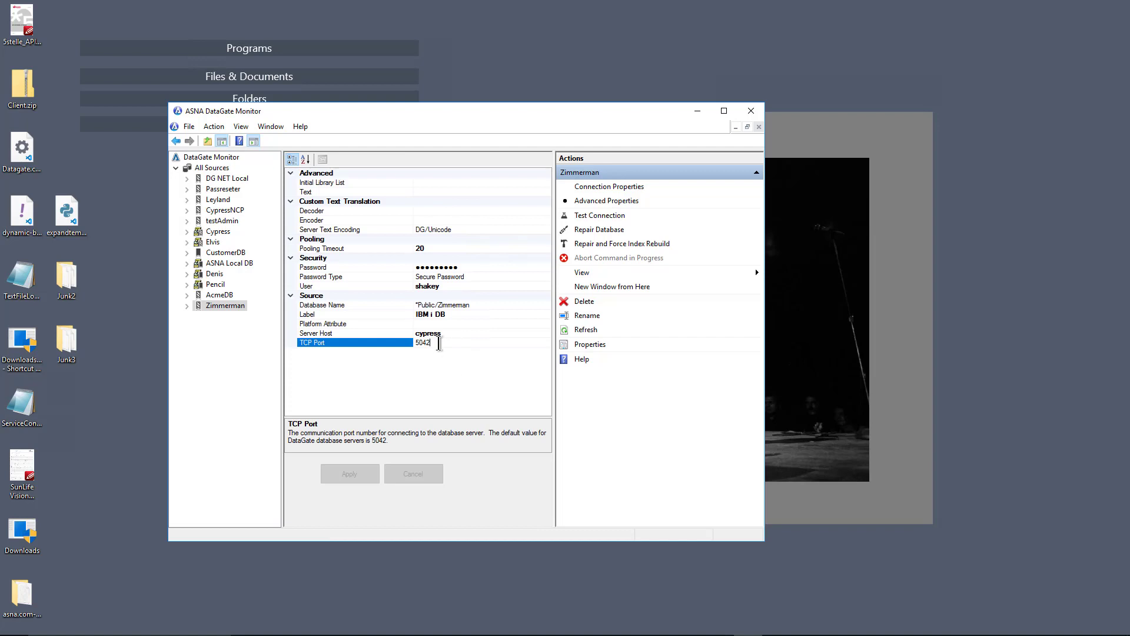
drag(434, 343, 400, 344)
click(441, 344)
key(BackSpace)
key(BackSpace)
key(BackSpace)
key(BackSpace)
text(5150)
Step: Try Legacy ADB Password as Zimmerman's password type and switch it back to Secure Password
click(475, 276)
click(546, 277)
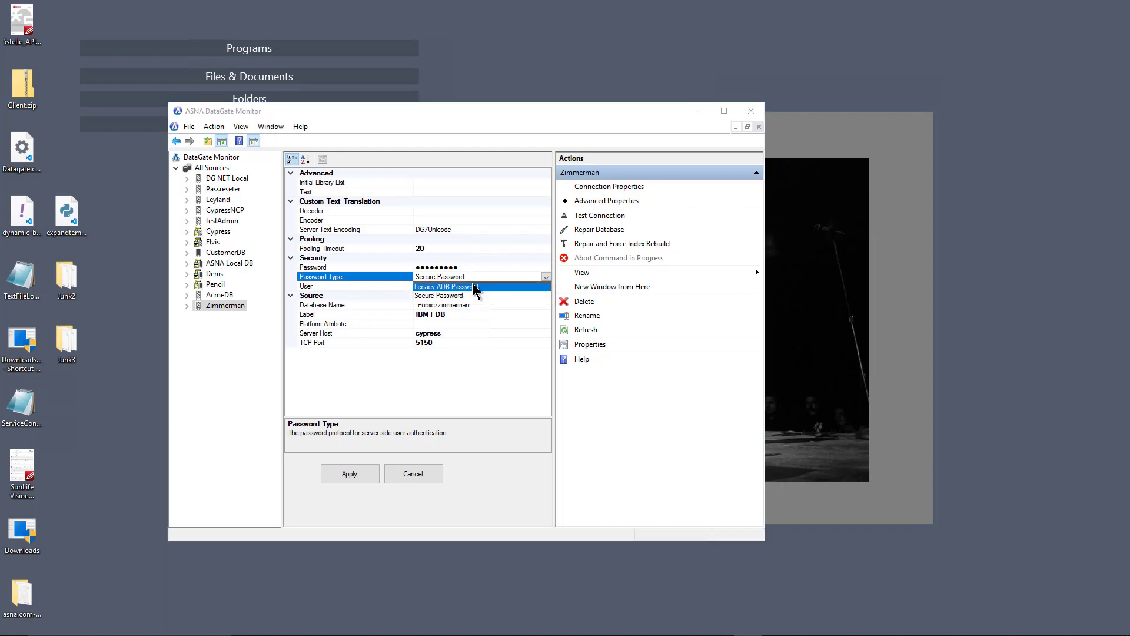
click(465, 287)
click(546, 278)
click(488, 294)
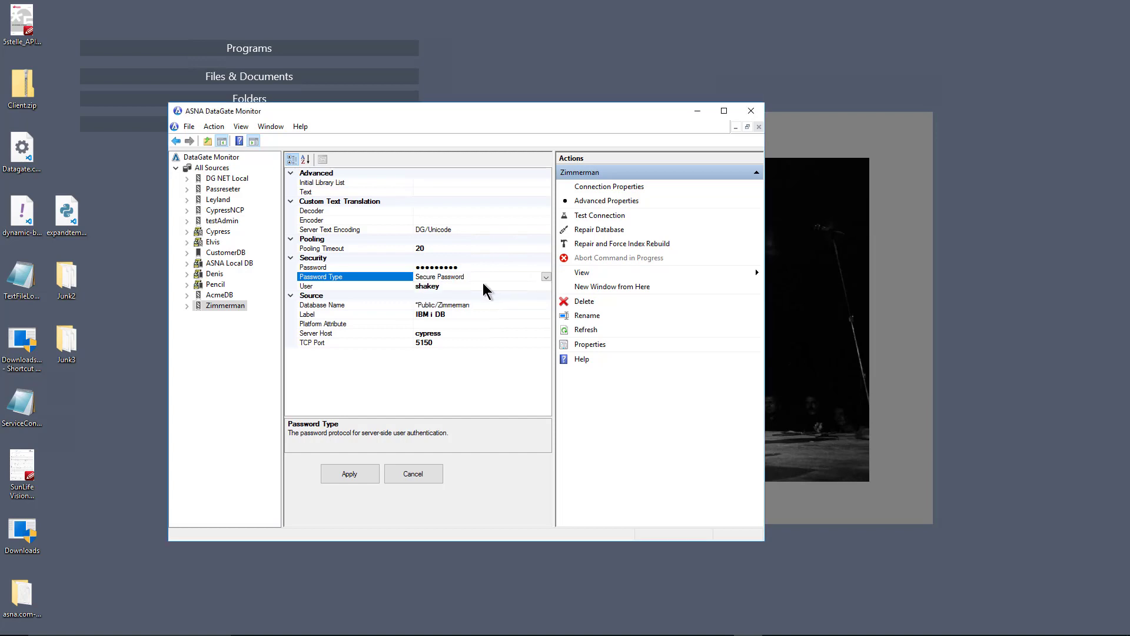
click(546, 277)
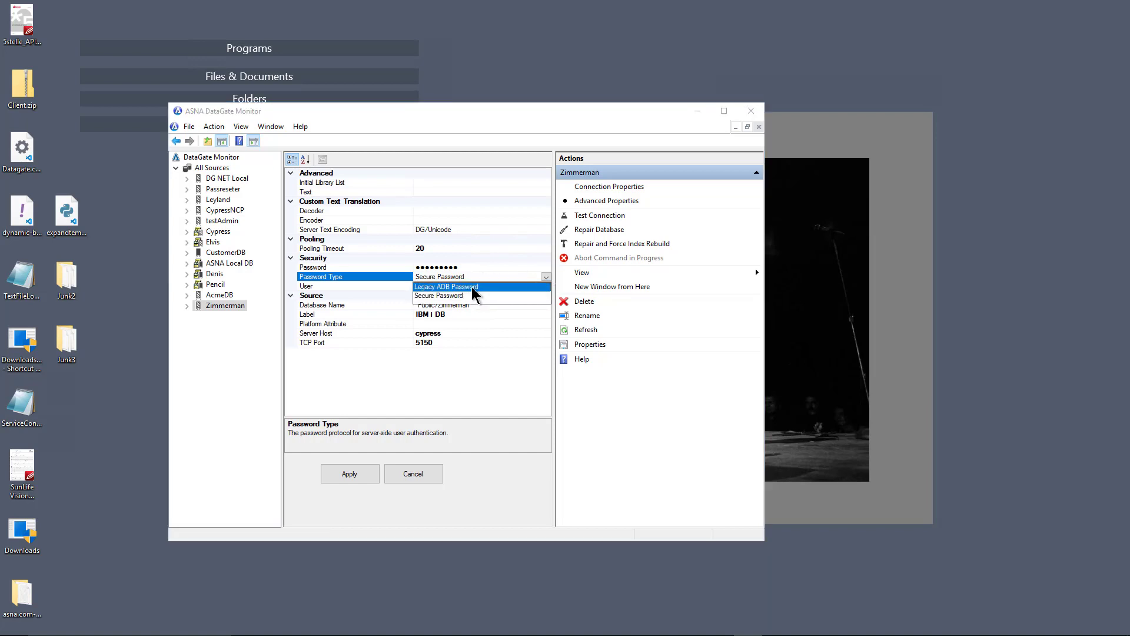
click(471, 286)
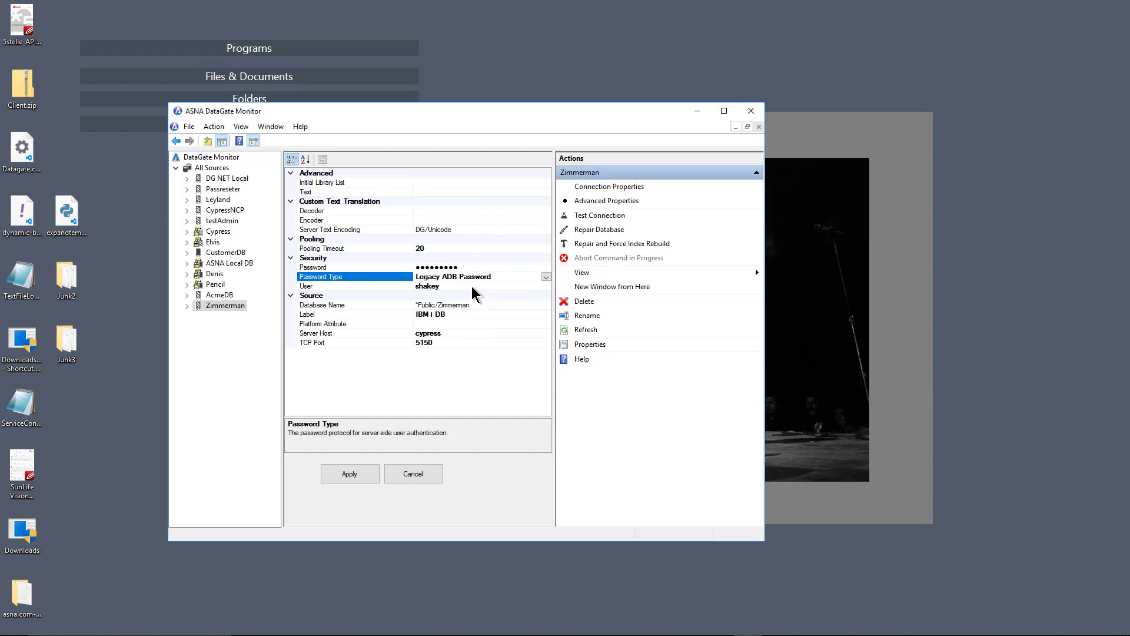
click(546, 277)
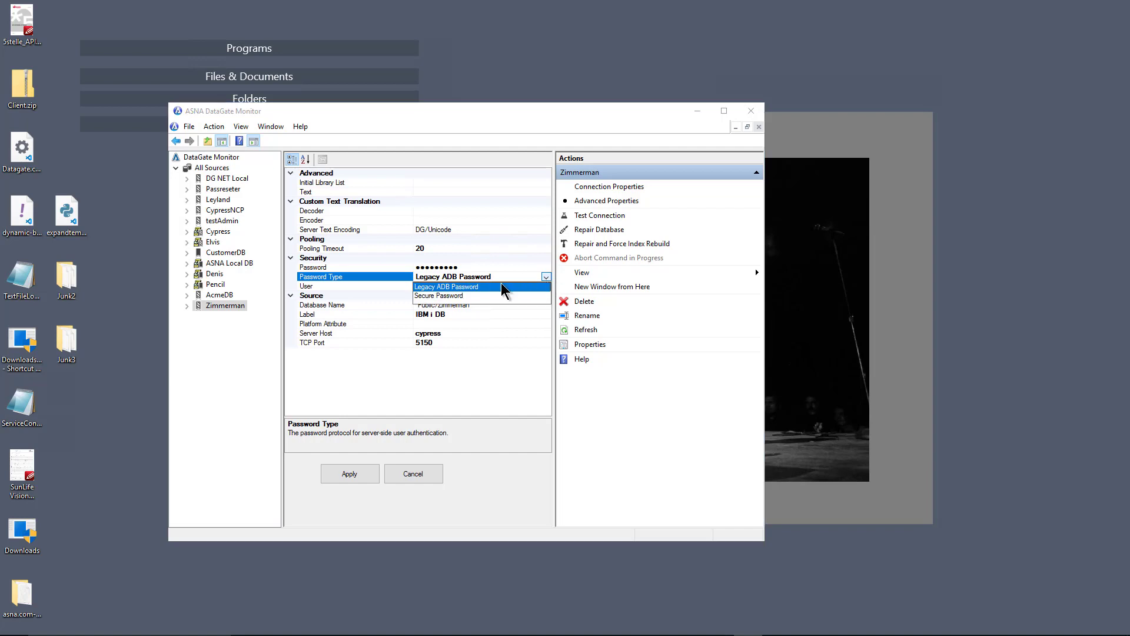
click(459, 287)
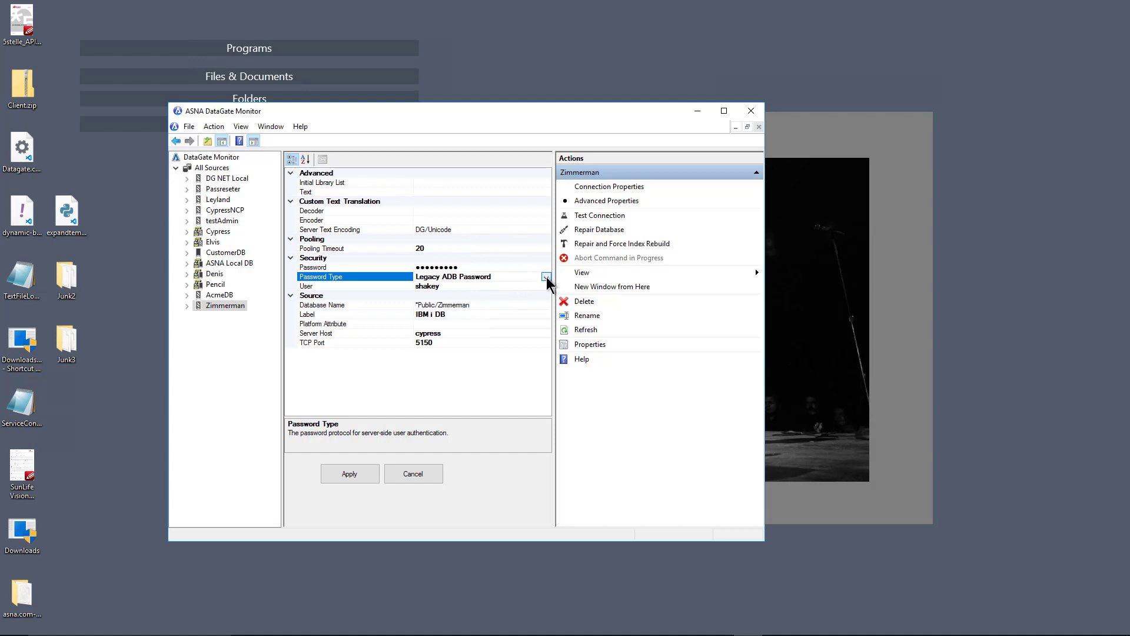
click(546, 277)
click(436, 296)
click(545, 277)
click(461, 287)
click(547, 276)
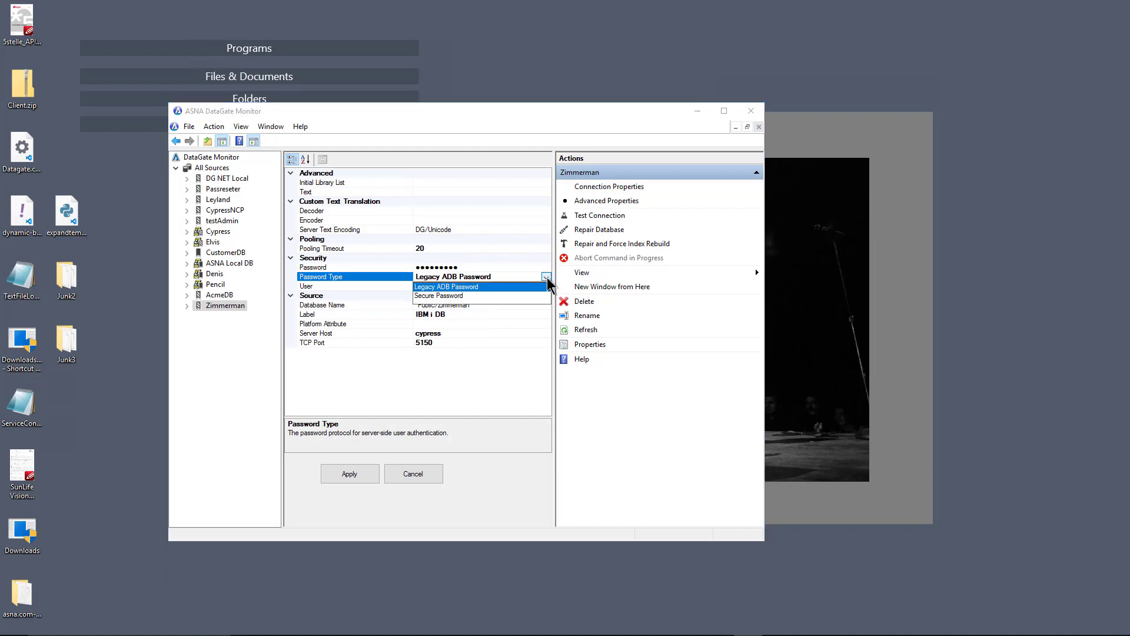
click(447, 295)
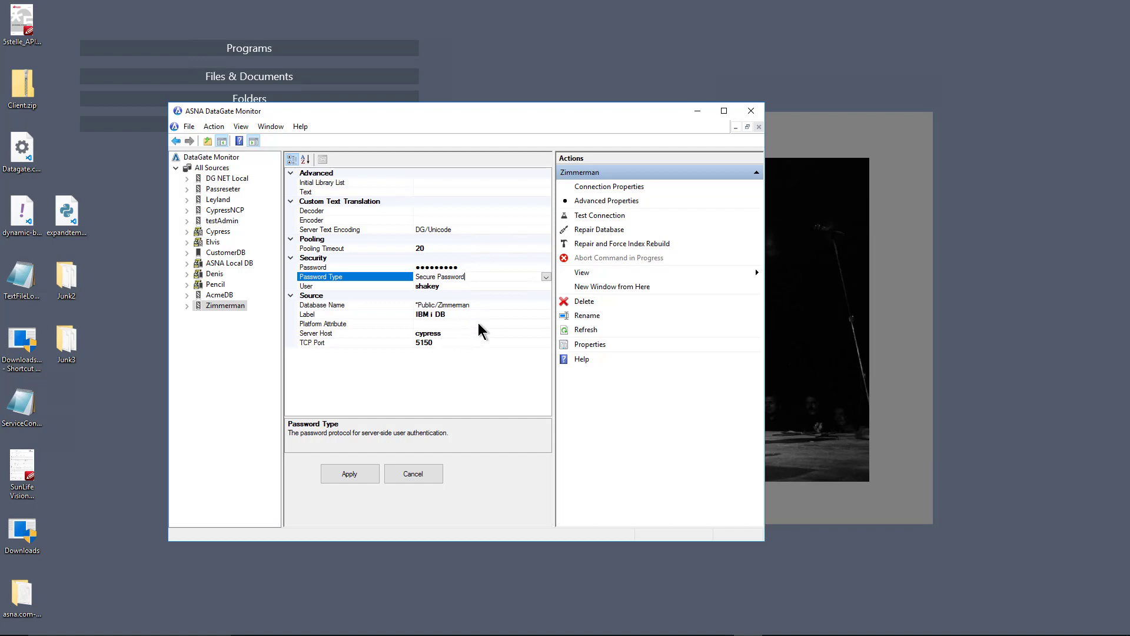
Step: View the Initial Library List editor for Zimmerman and close it without entering any libraries
click(443, 183)
click(544, 183)
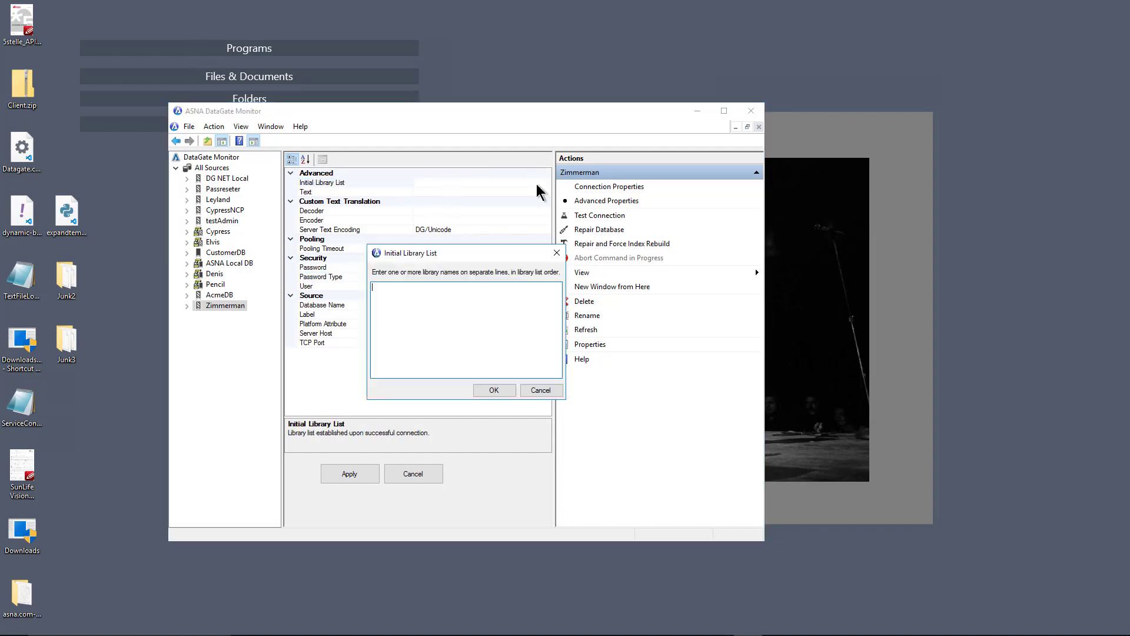
click(537, 393)
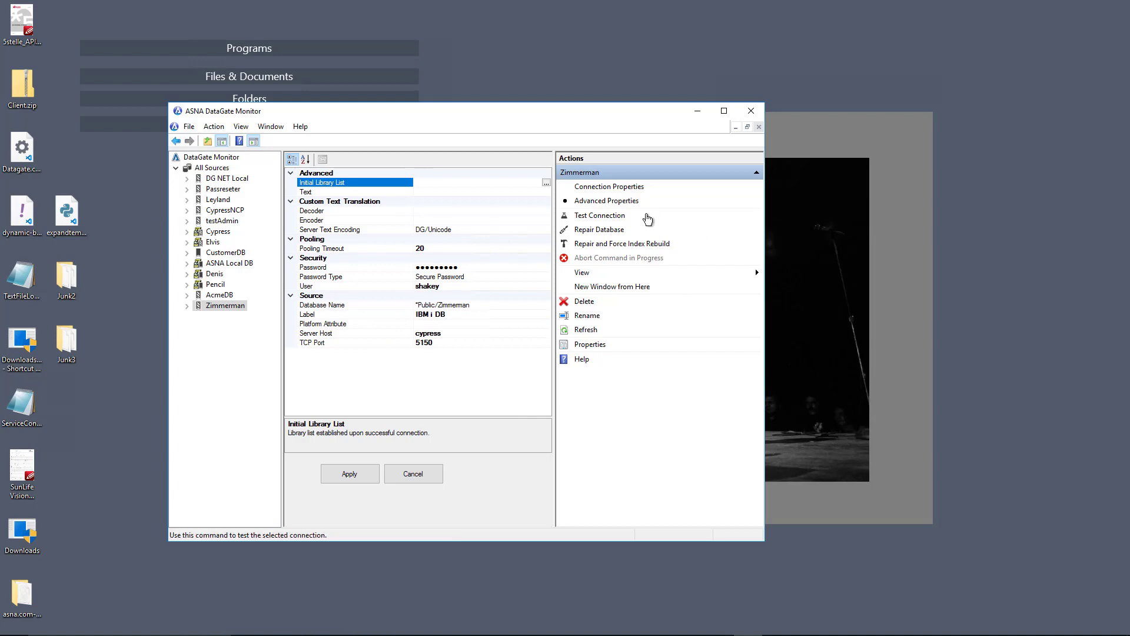
Step: Test the Zimmerman connection and apply its settings
click(598, 216)
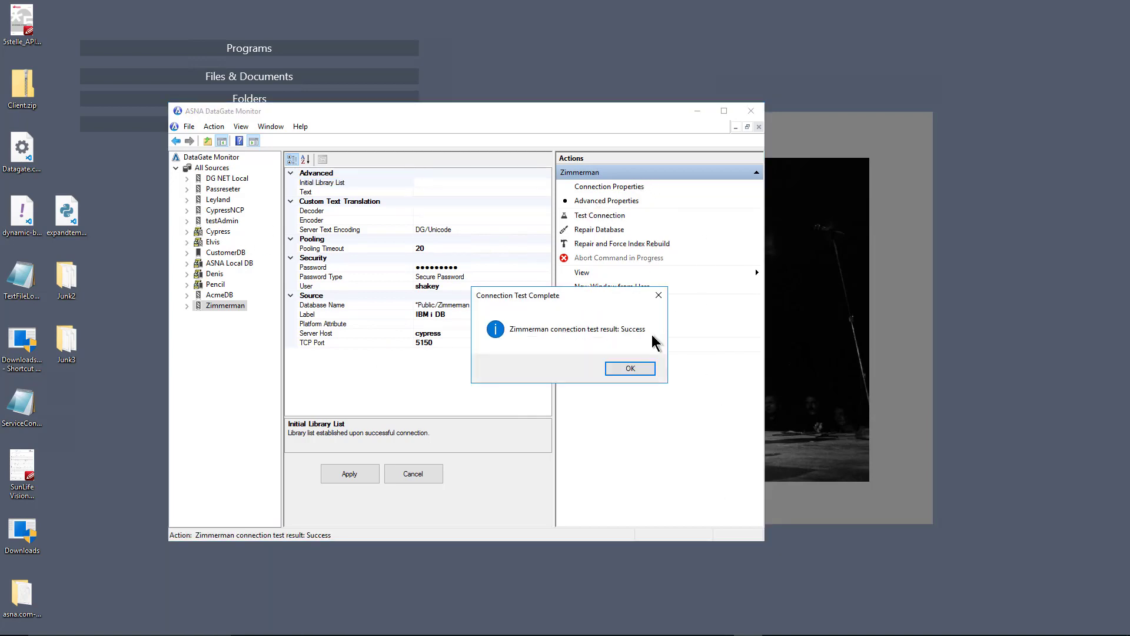
click(628, 368)
click(358, 473)
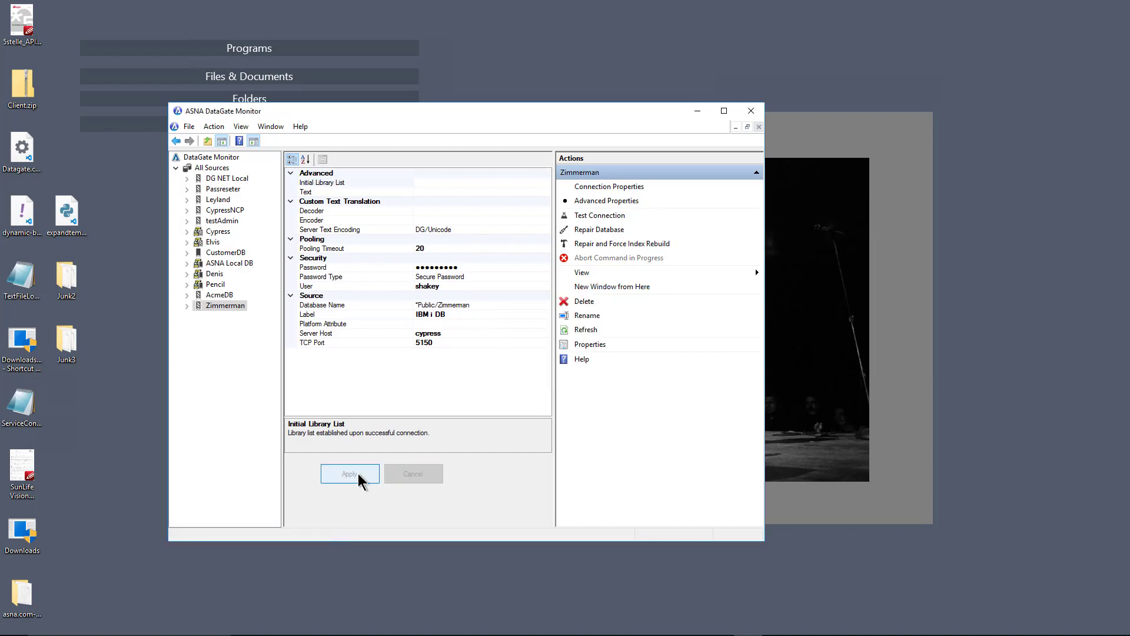
Step: Run the database repair on AcmeDB without forcing an index rebuild and dismiss the result notice
click(223, 296)
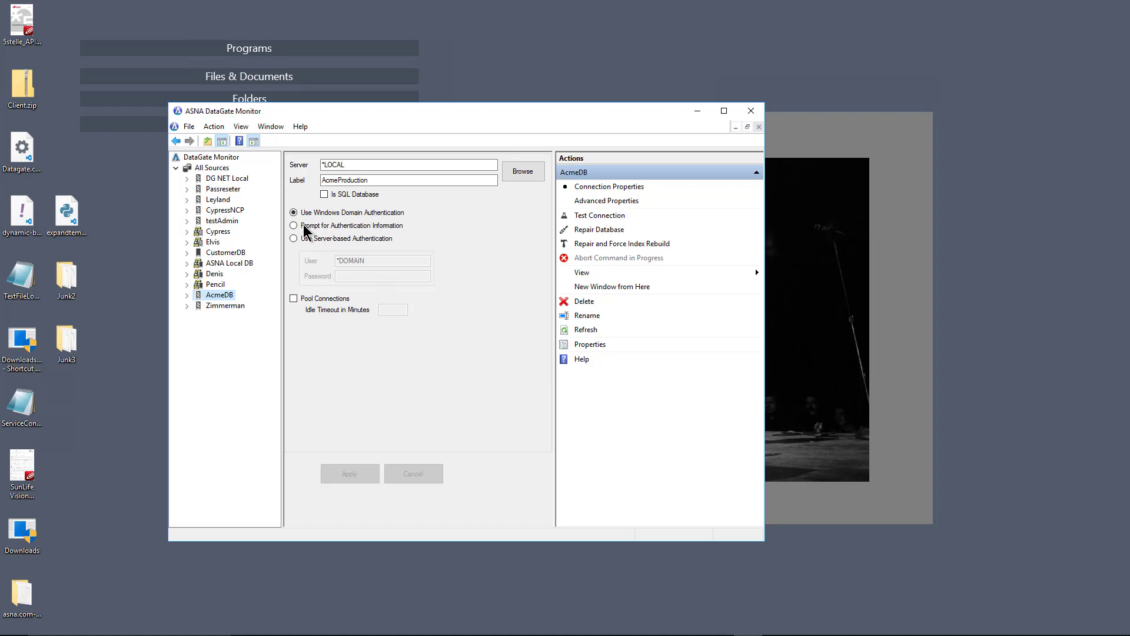
click(223, 179)
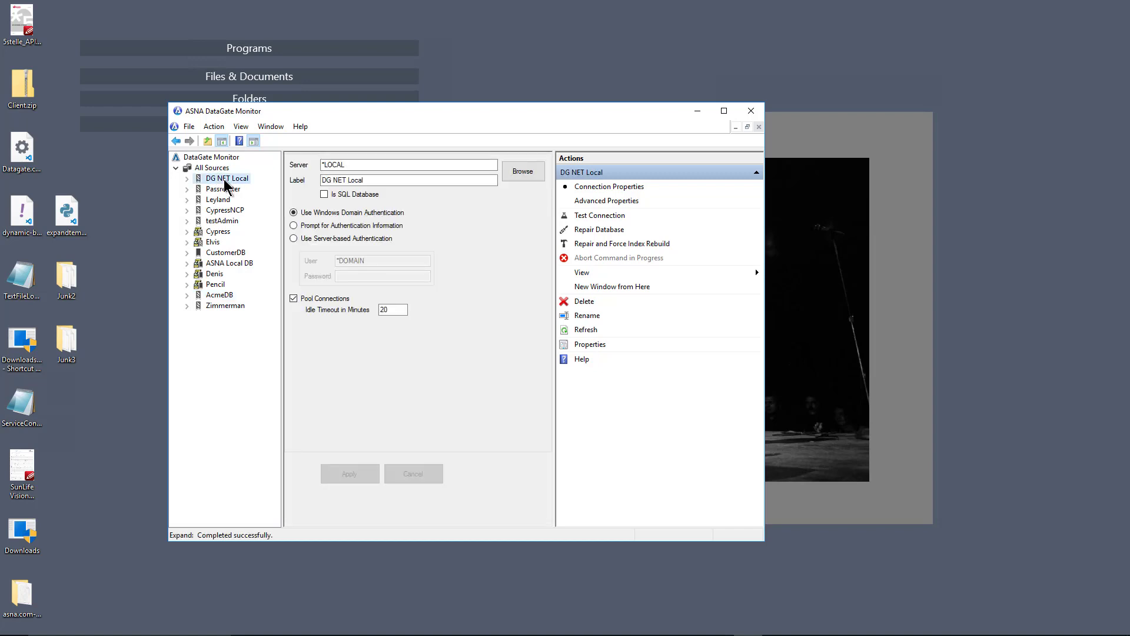
click(224, 295)
right_click(224, 295)
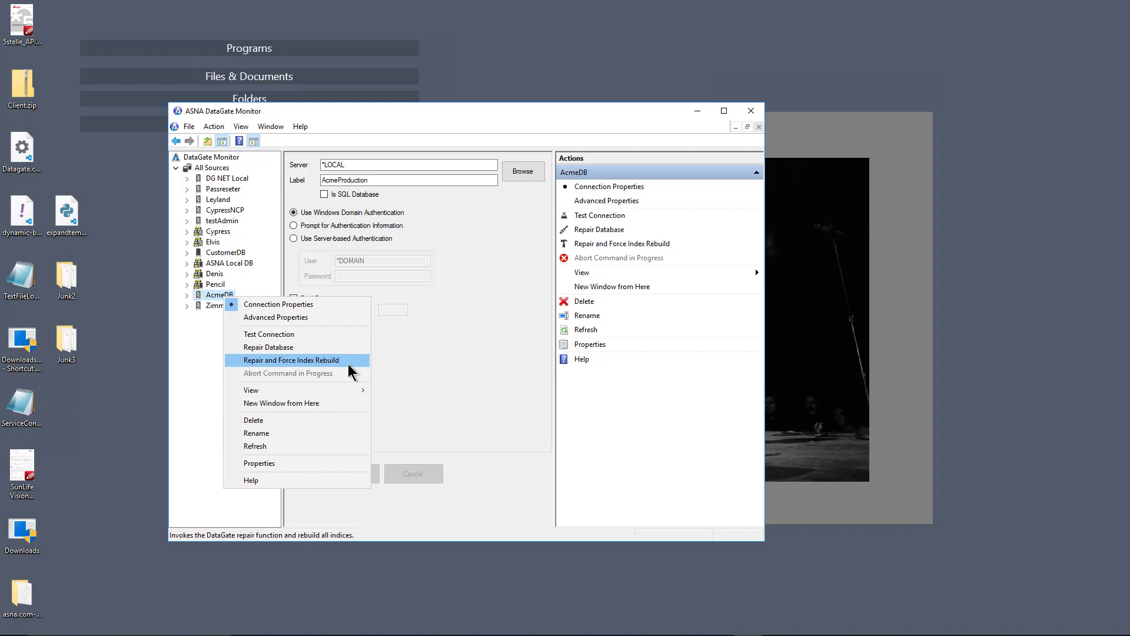
click(285, 347)
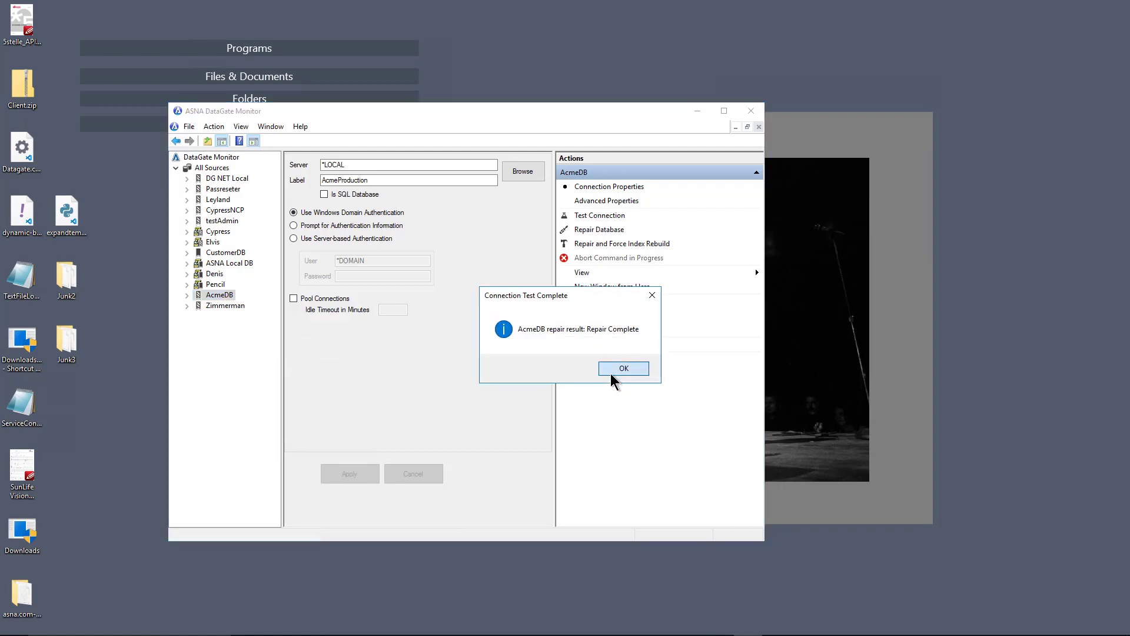
click(616, 370)
right_click(223, 296)
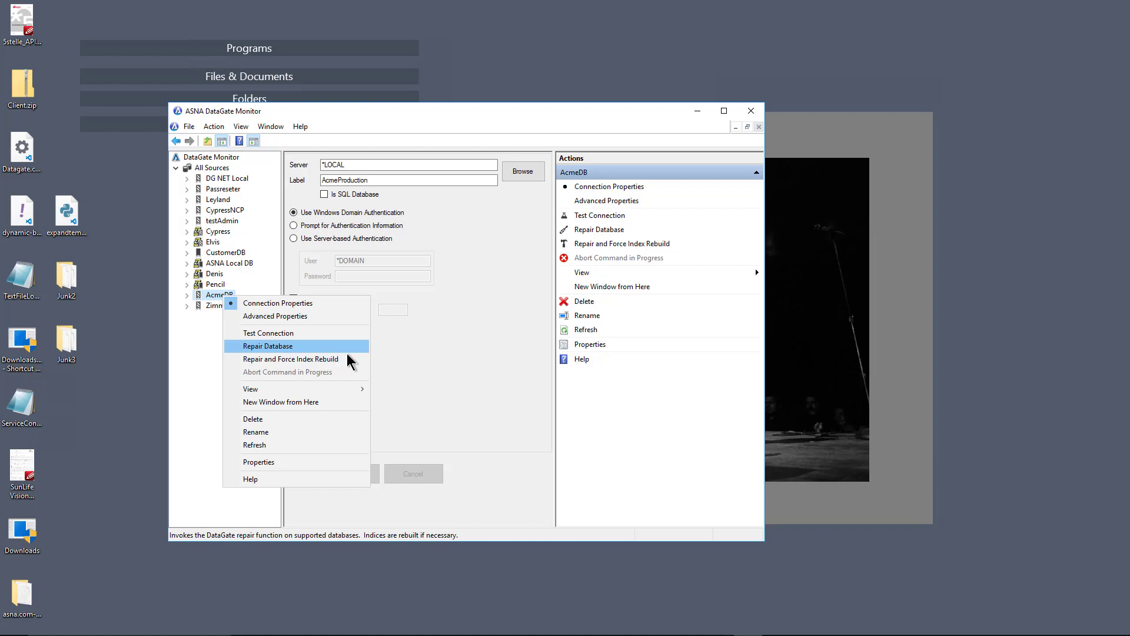
click(515, 439)
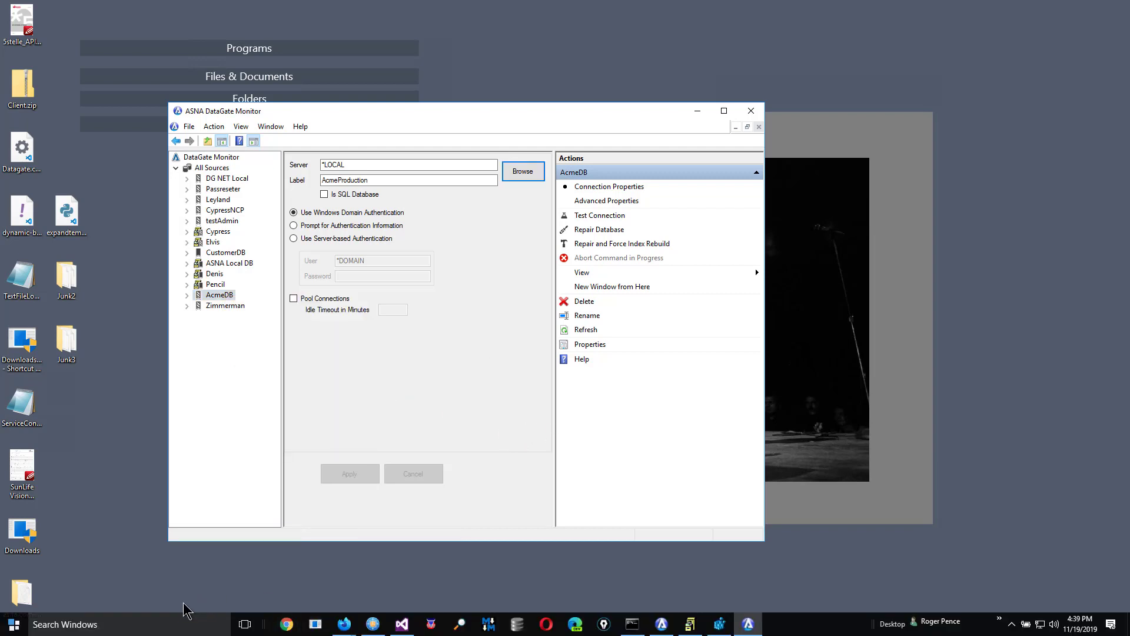
Step: Switch to the DataGate Database Manager window for ASNA Local DB
mouse_move(235, 633)
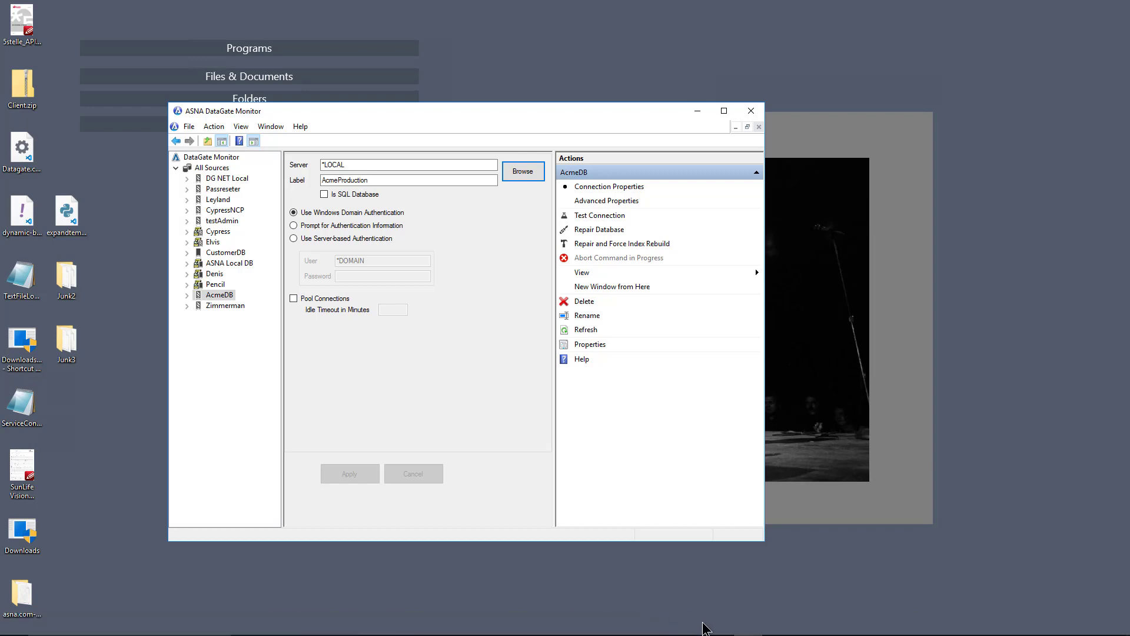
click(692, 623)
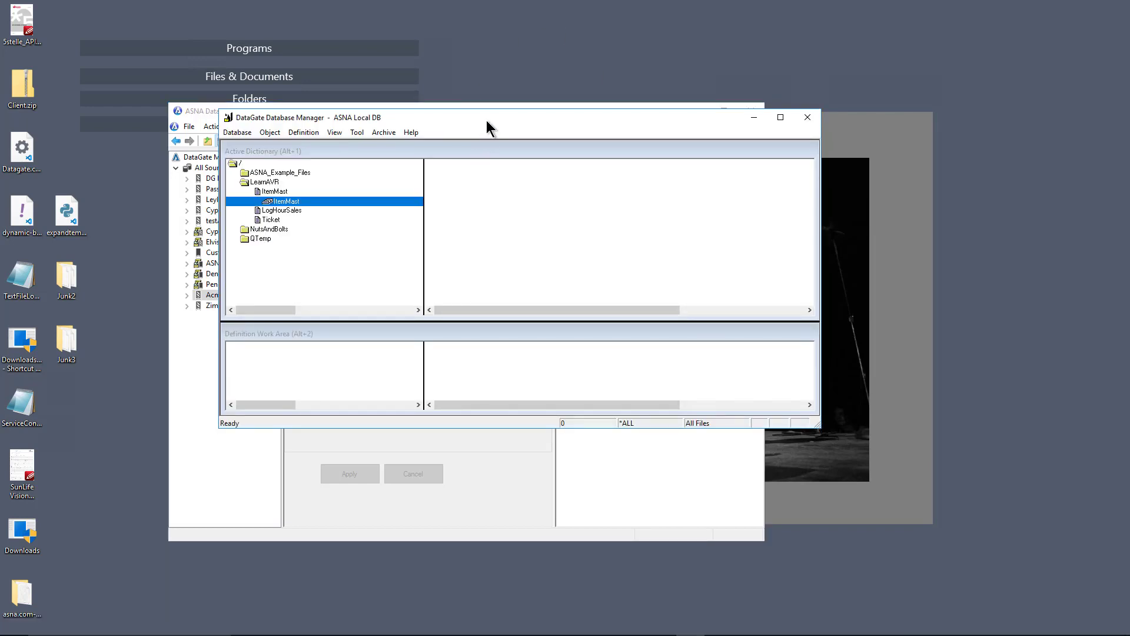
Step: Inspect the ItemMast file's definition in LearnAVR, browse its member's records, and close the file editor
drag(486, 120, 730, 97)
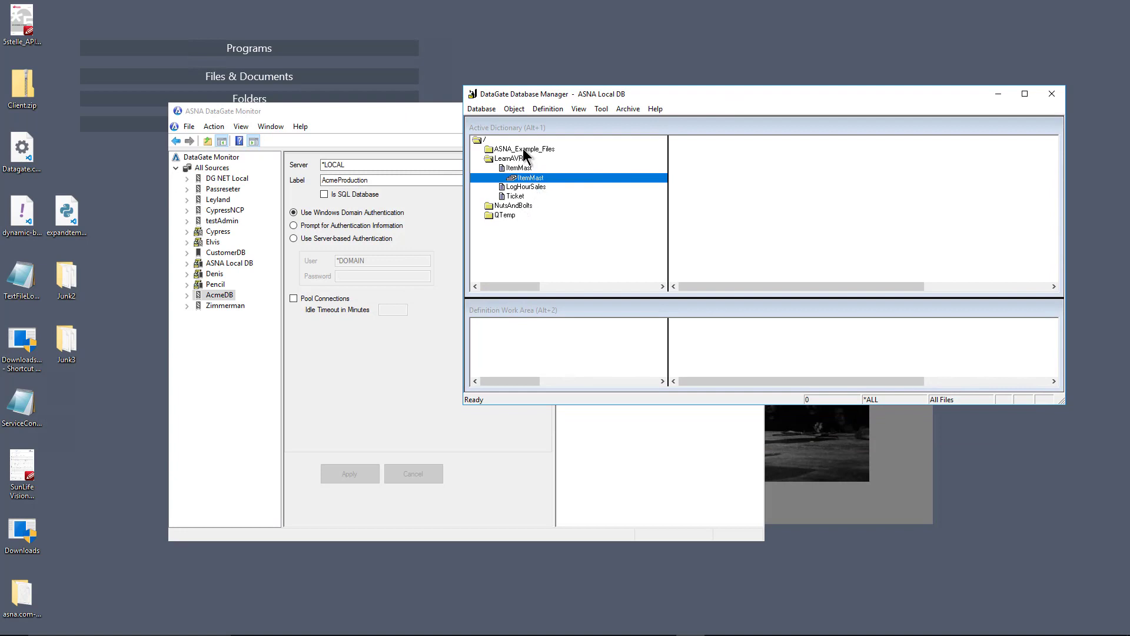
click(527, 169)
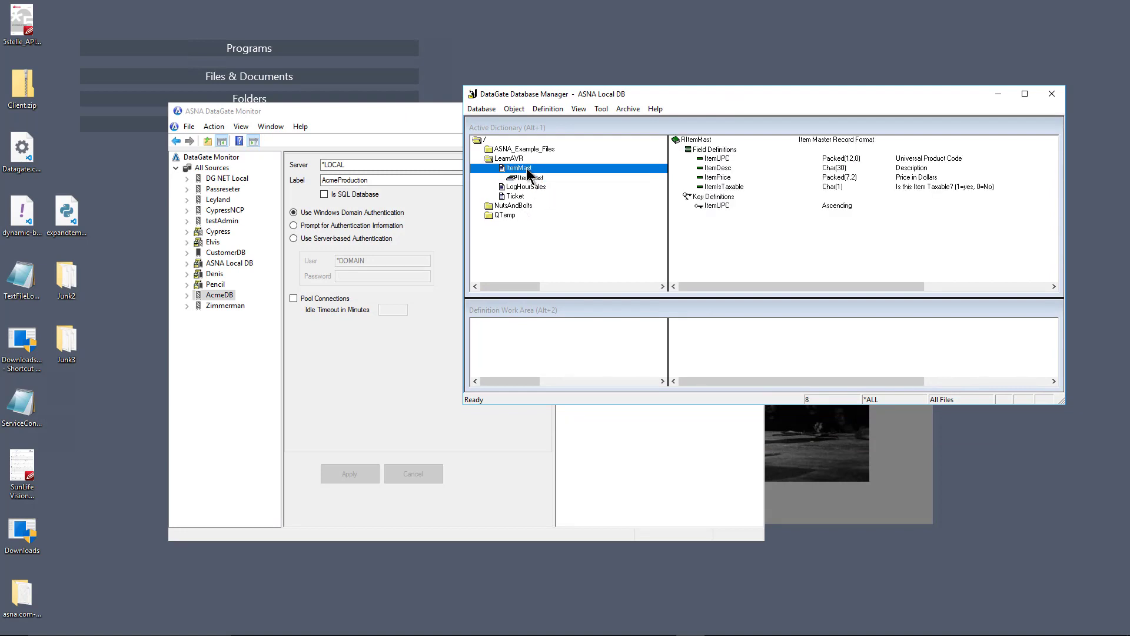
click(531, 178)
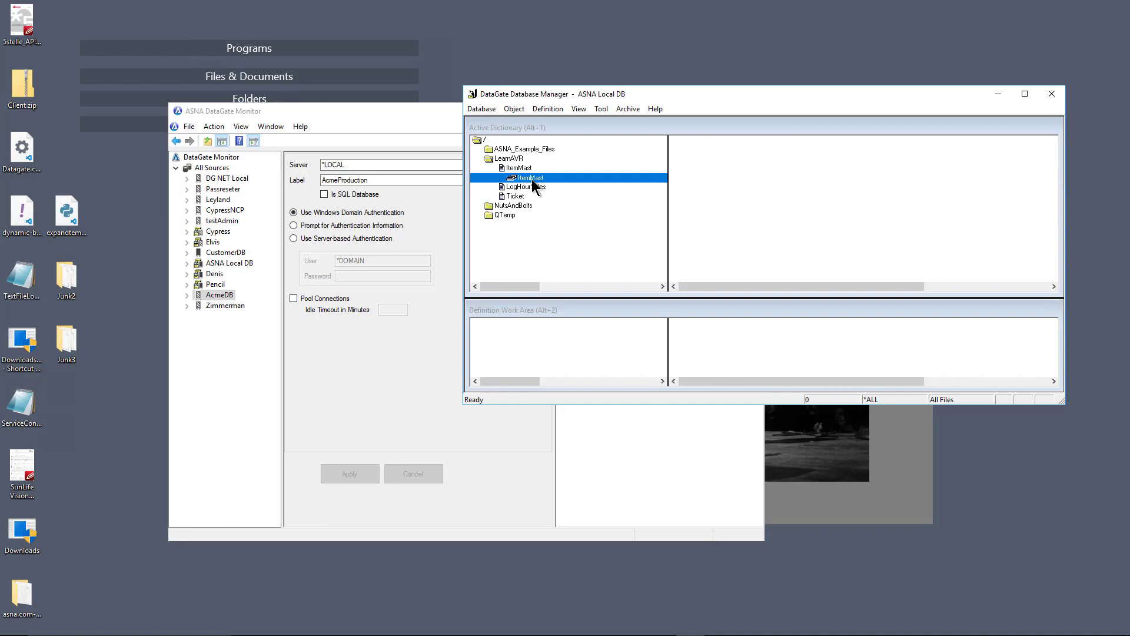
double_click(531, 178)
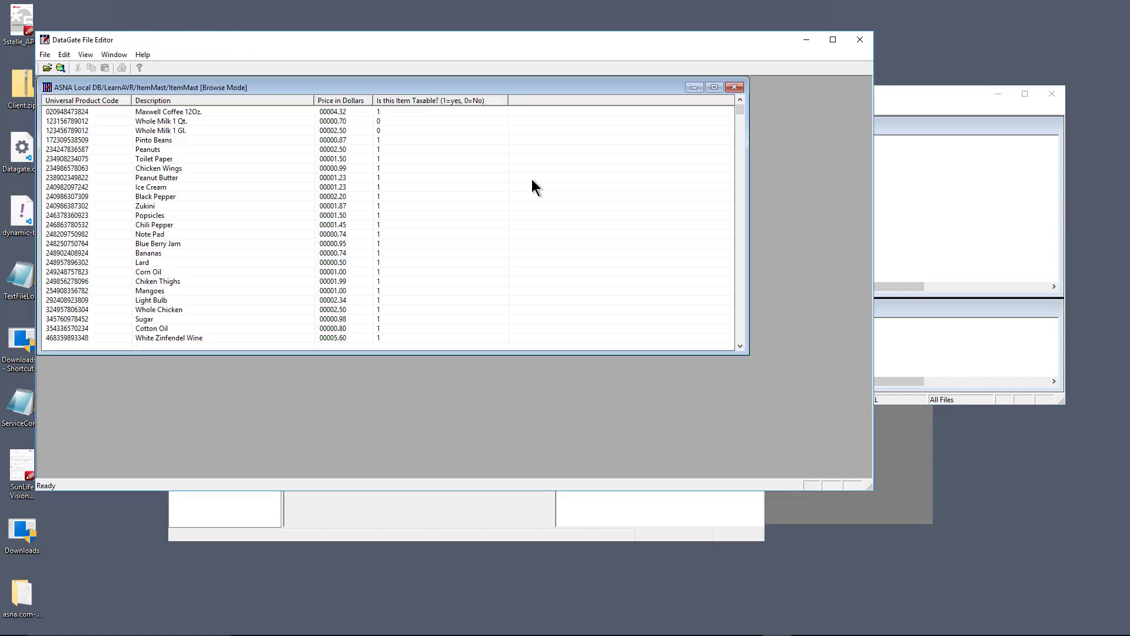
click(860, 41)
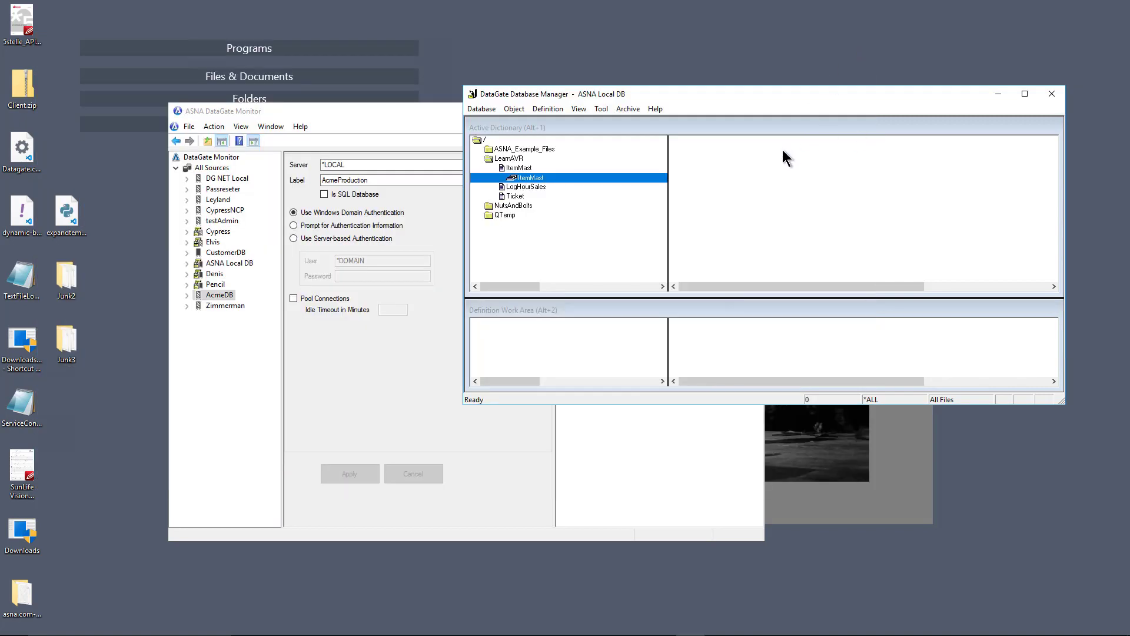
Step: Switch back to DataGate Monitor and view the details of the job listed under AcmeDB's Jobs
drag(769, 97, 799, 66)
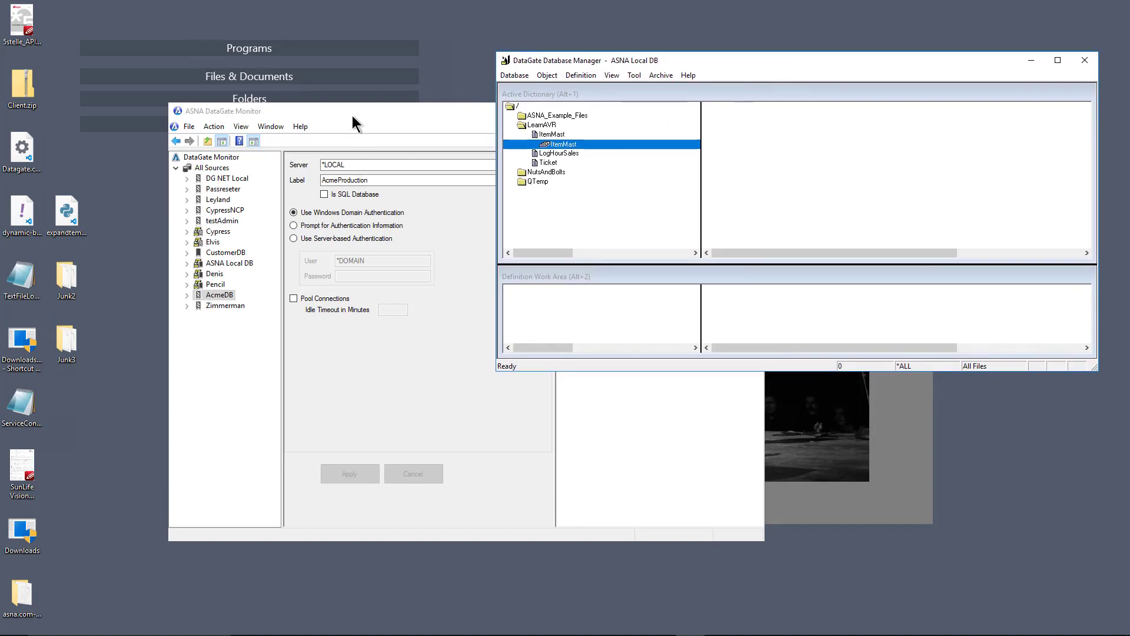
drag(353, 118, 322, 132)
double_click(195, 310)
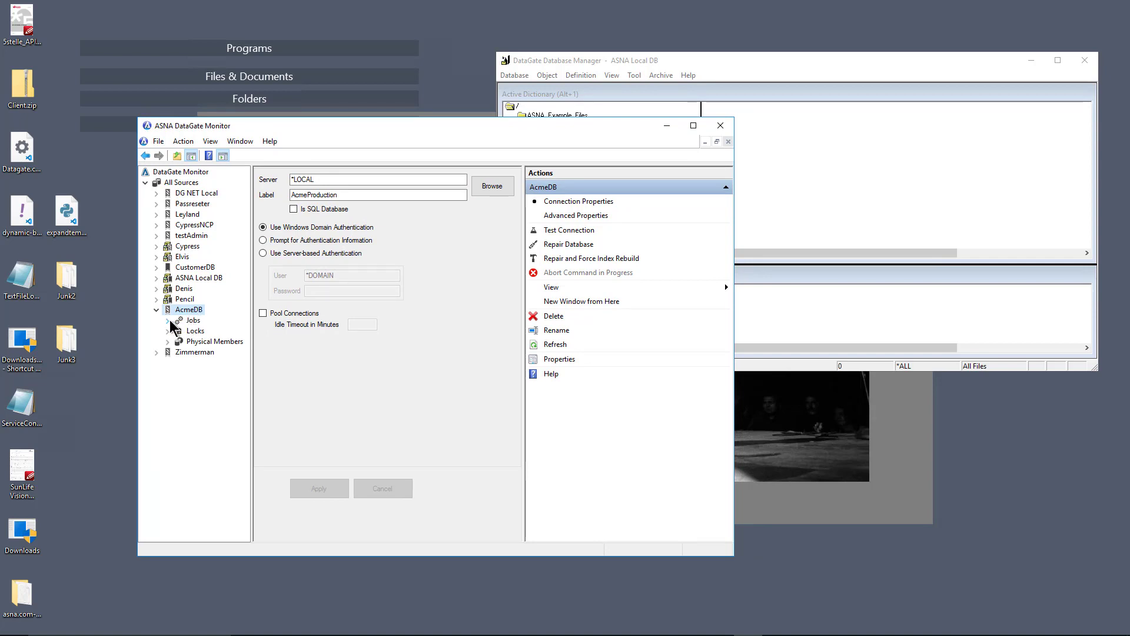
click(169, 321)
click(227, 331)
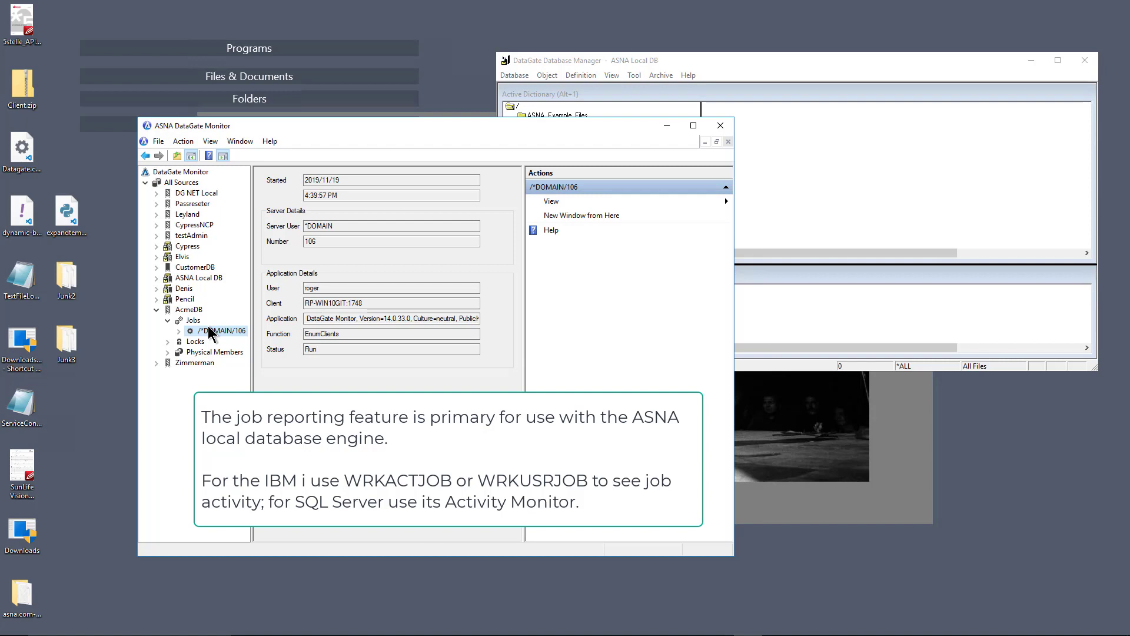
Step: Review AcmeDB's locks and physical members, return to its job list and collapse the Jobs branch
click(198, 343)
click(218, 351)
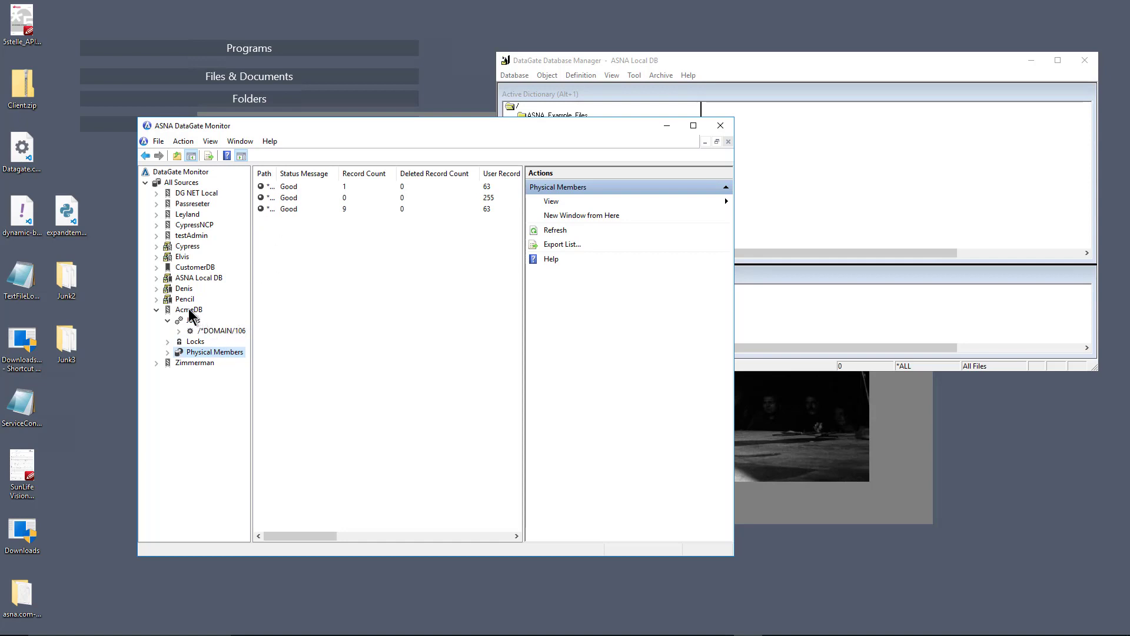
click(192, 320)
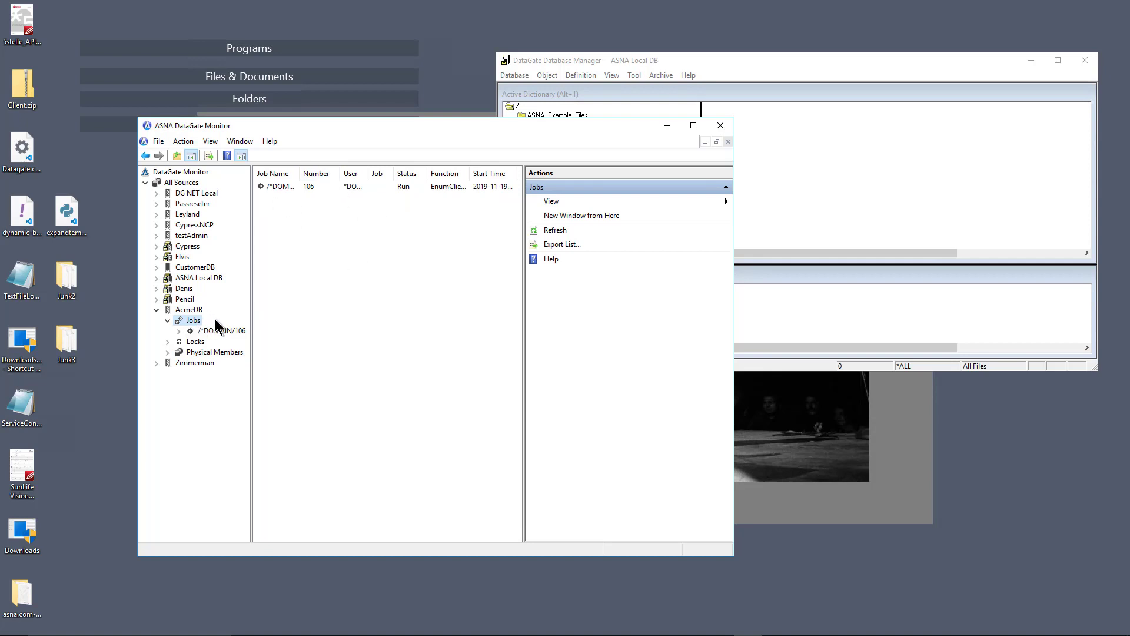
click(173, 321)
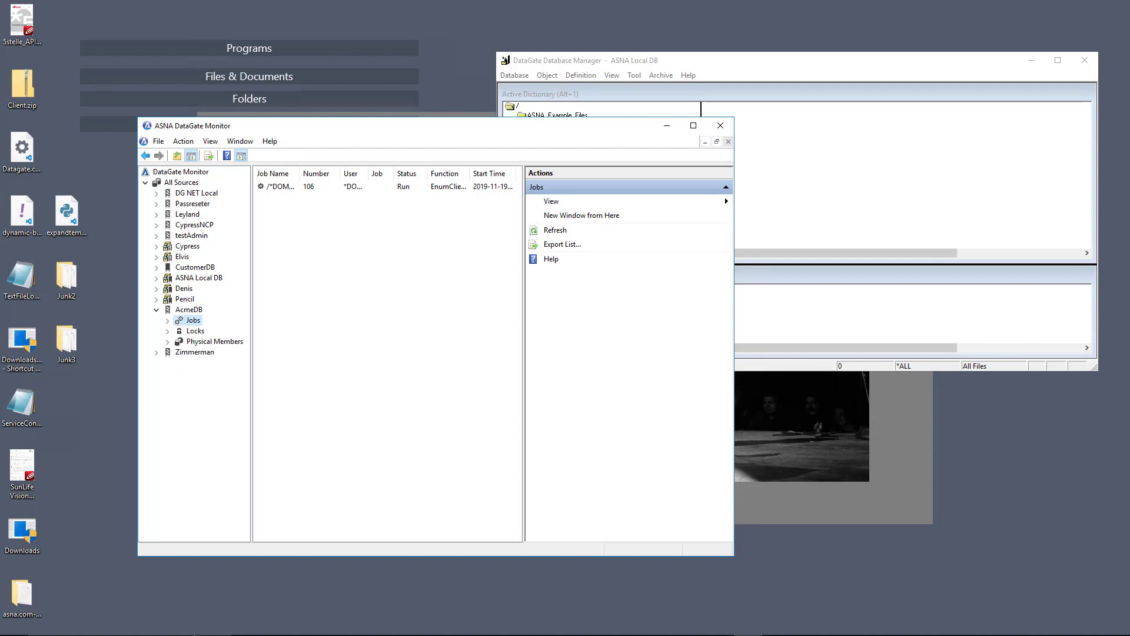
Step: Switch to Firefox and load the asna.com website, moving the browser window so the whole page fits on screen
mouse_move(257, 633)
click(345, 623)
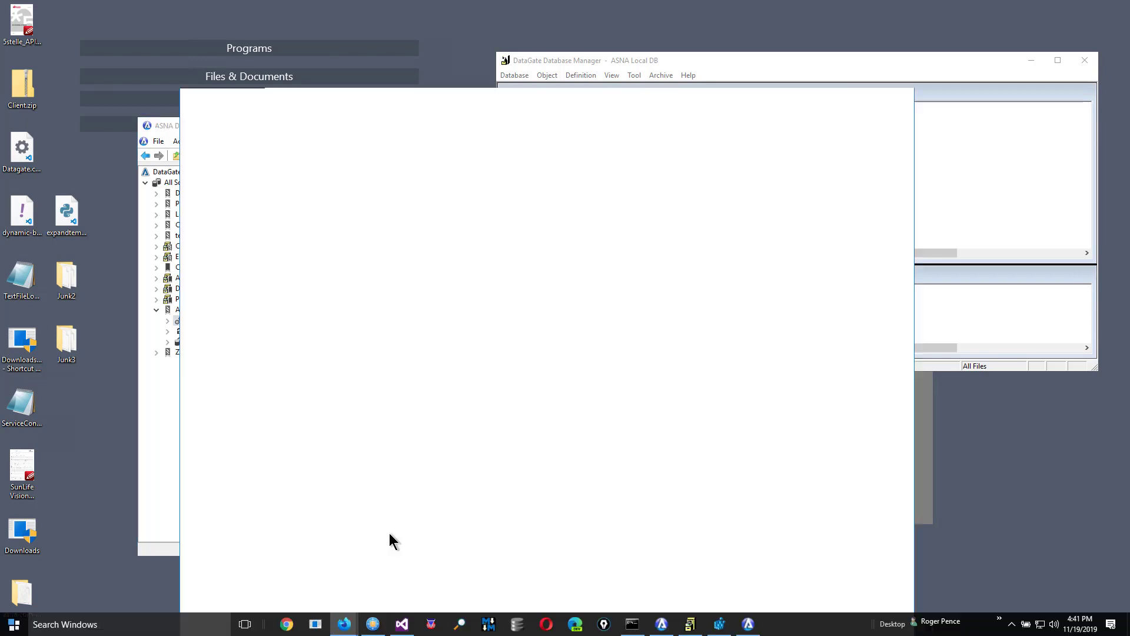
click(500, 121)
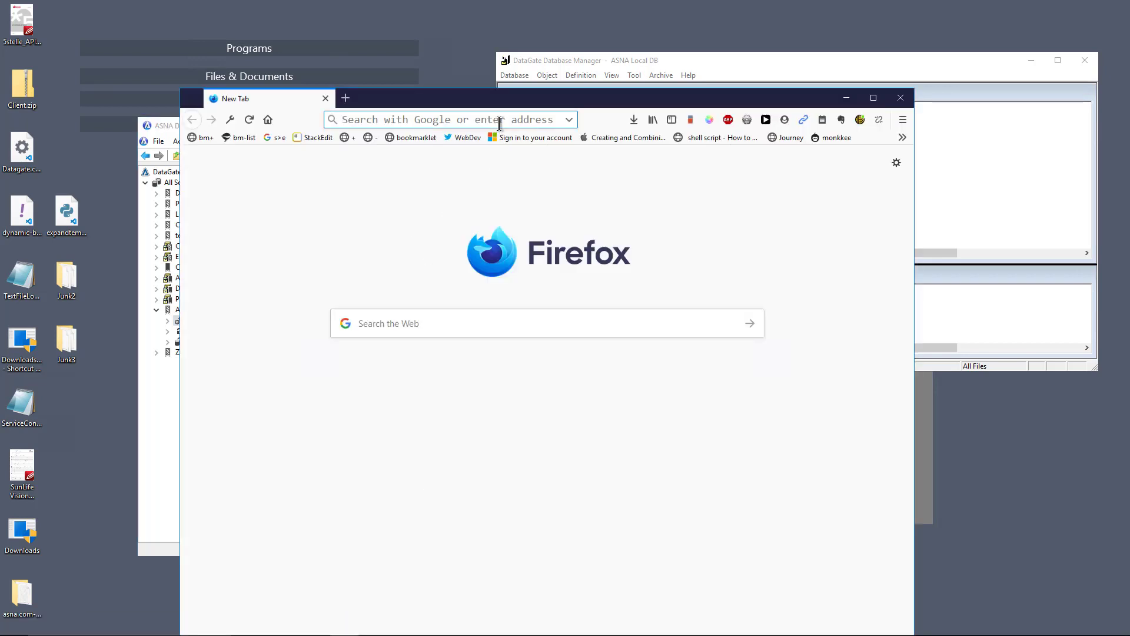
text(asna.com/)
key(Return)
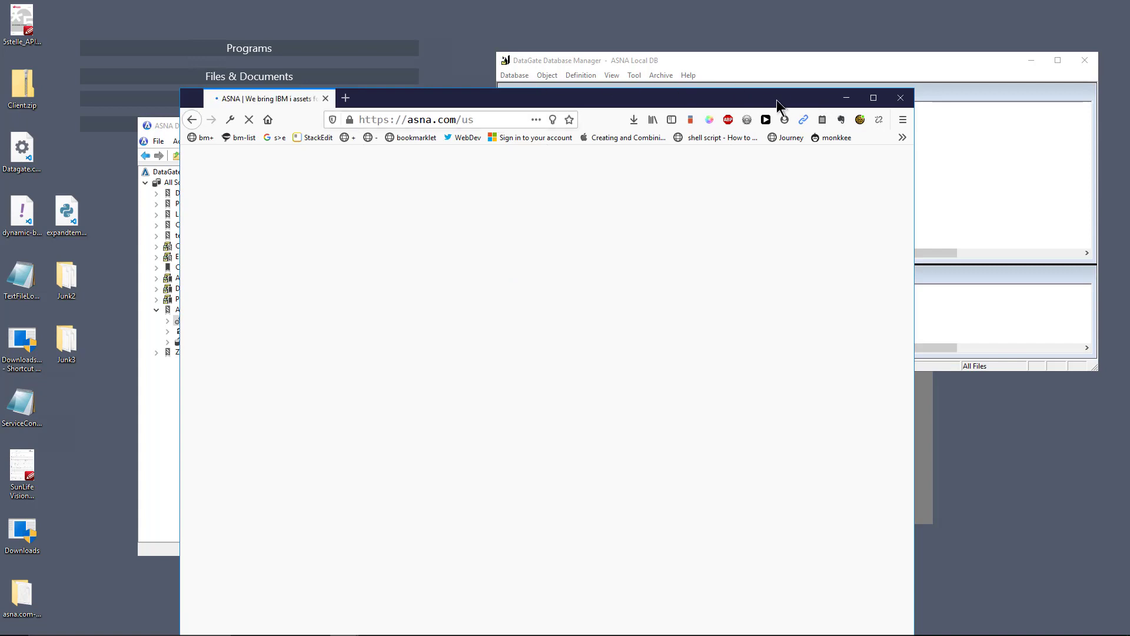
drag(775, 100, 761, 38)
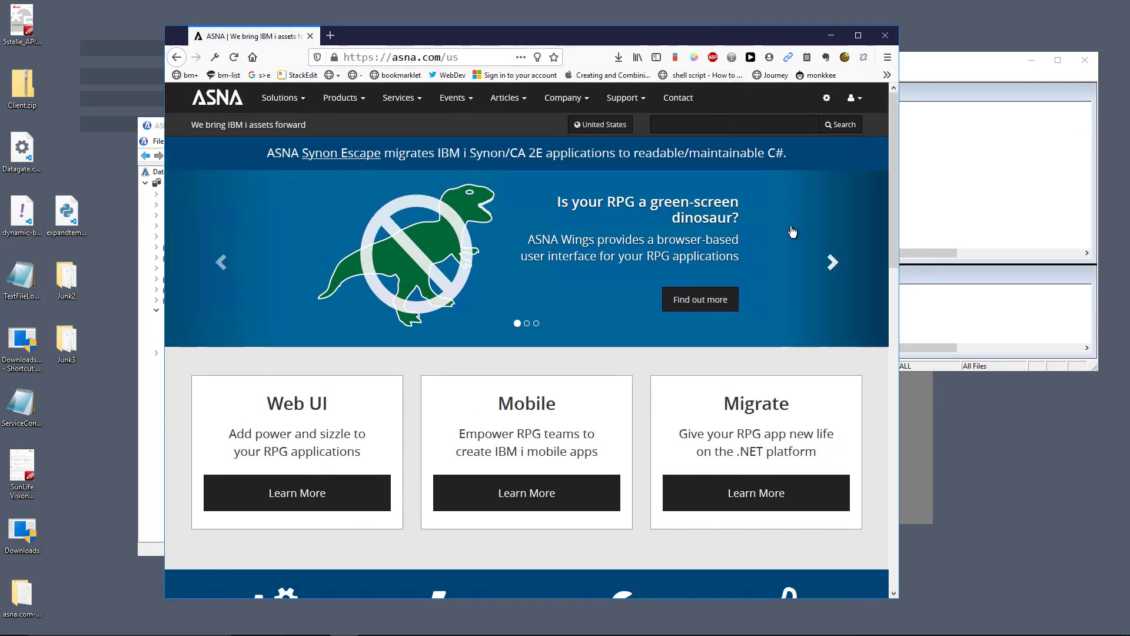
Step: Look up the DataGate downloads for Visual Studio 2017 .NET Products through ASNA's TechHub, and minimize the browser
click(633, 102)
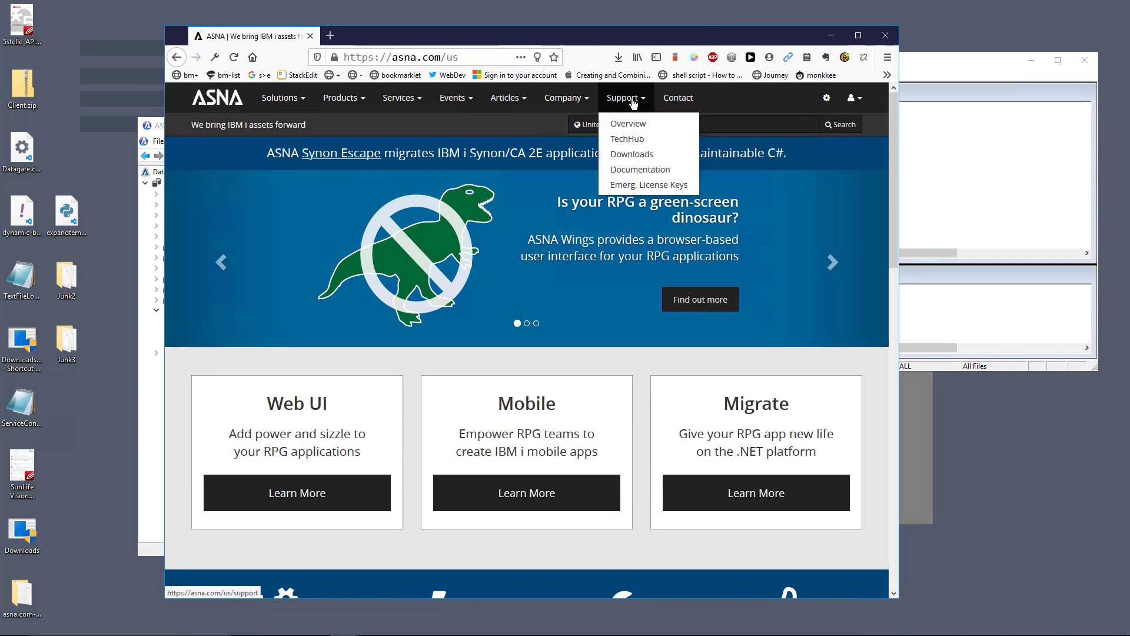
click(627, 139)
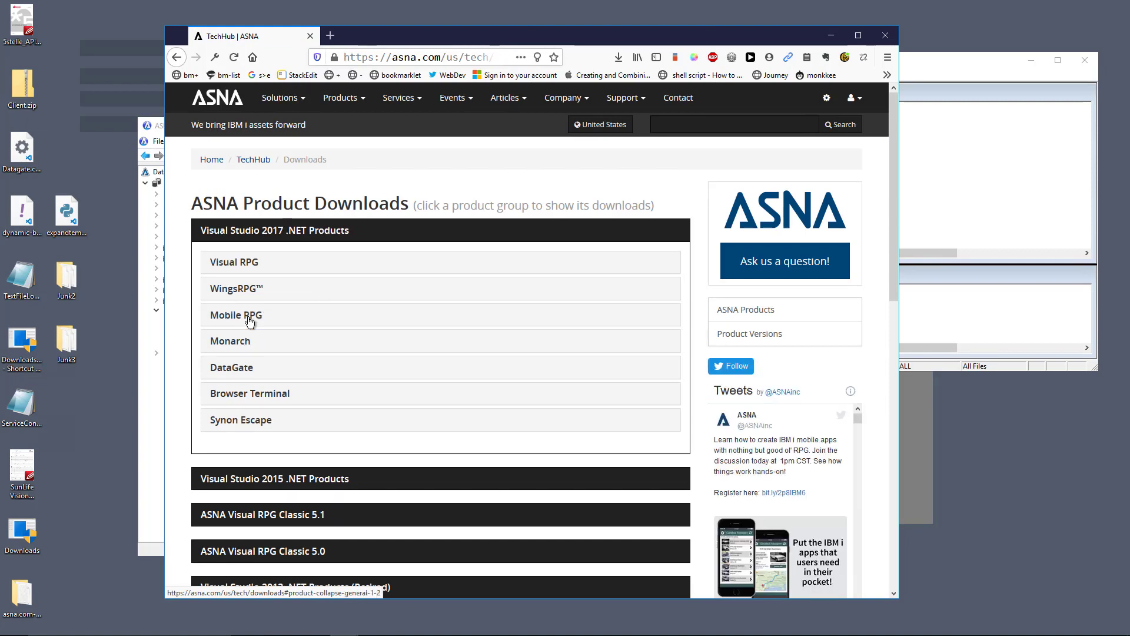
click(247, 369)
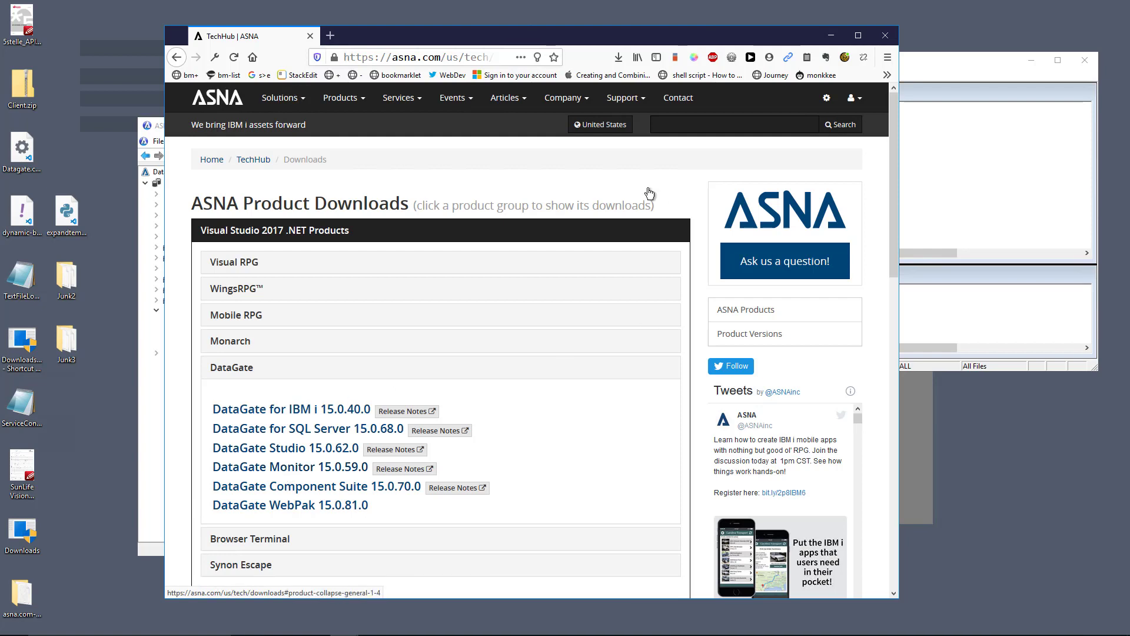
click(831, 37)
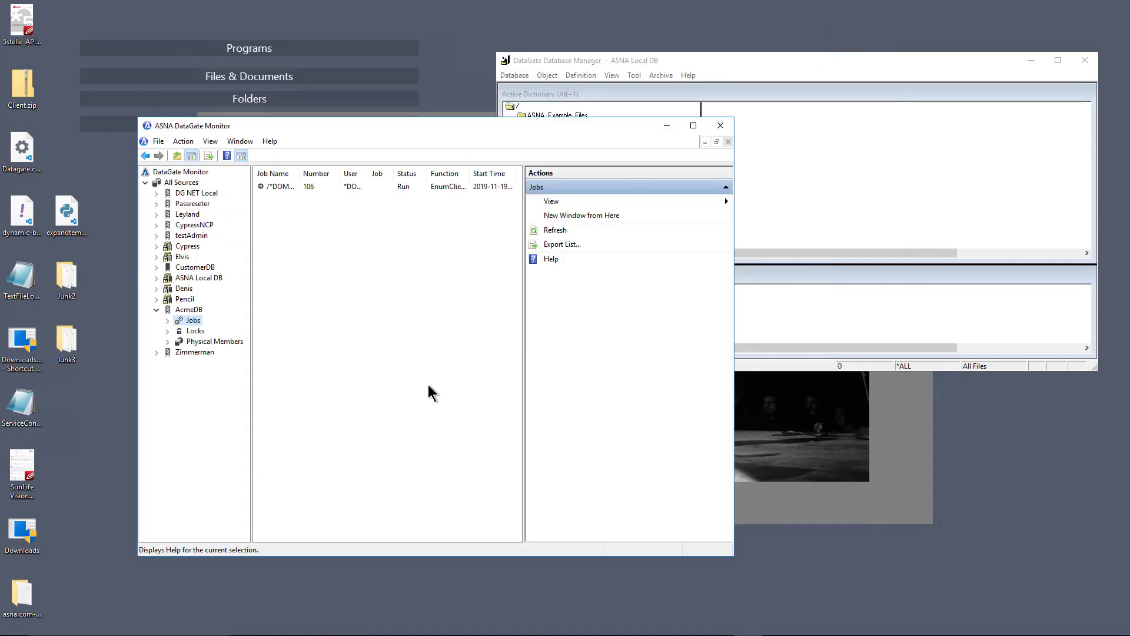